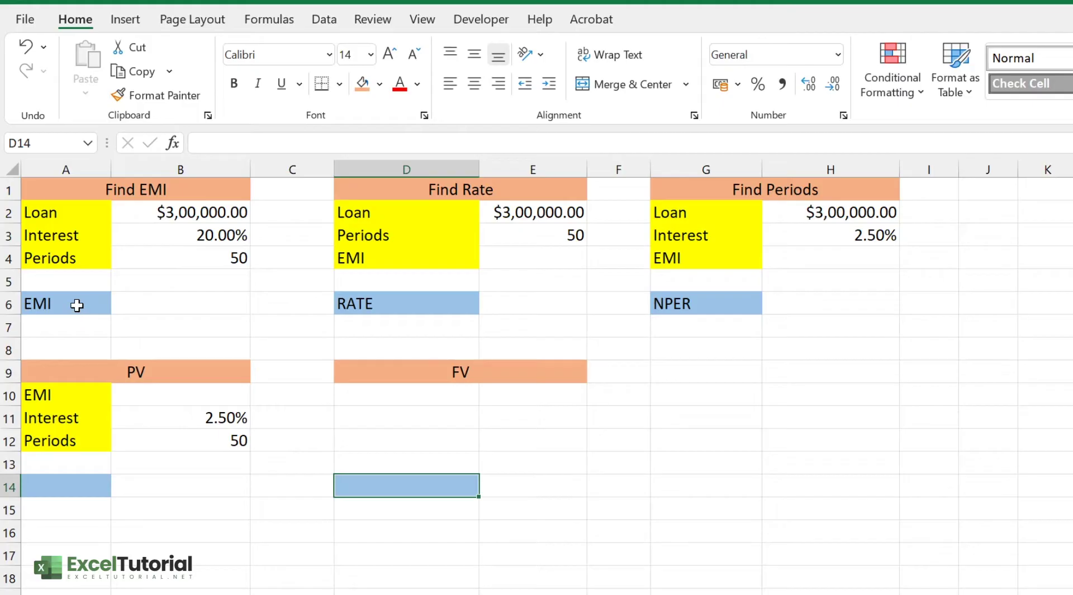
# Examine the EMI, RATE, NPER, PV and FV blocks, then the loan, interest and periods values under Find EMI
pyautogui.click(78, 306)
pyautogui.click(467, 306)
pyautogui.click(668, 302)
pyautogui.click(224, 372)
pyautogui.click(455, 374)
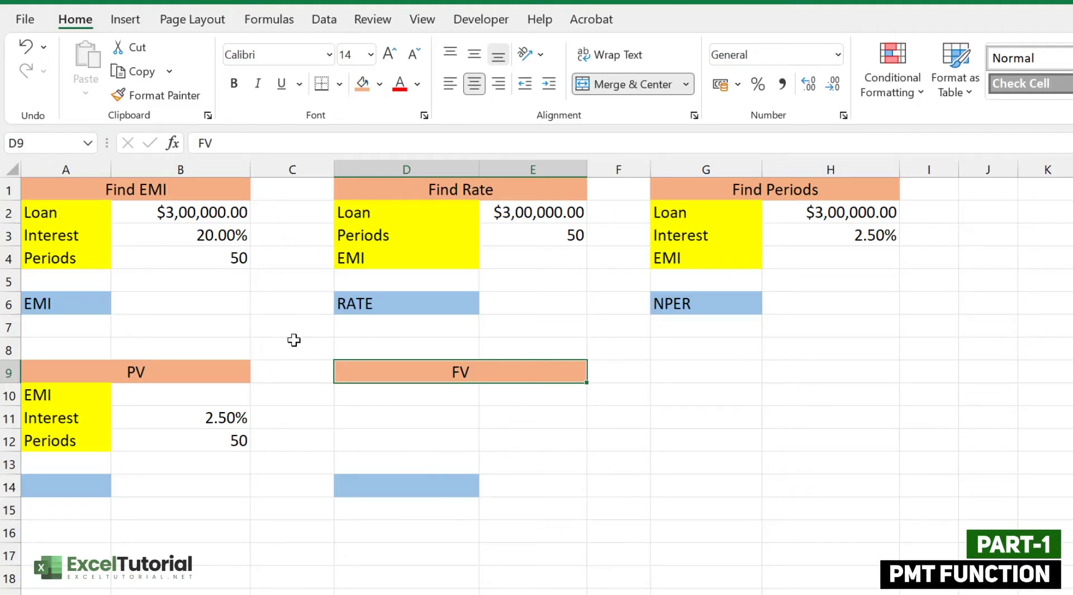
pyautogui.moveTo(52, 193); pyautogui.dragTo(188, 314)
pyautogui.click(190, 304)
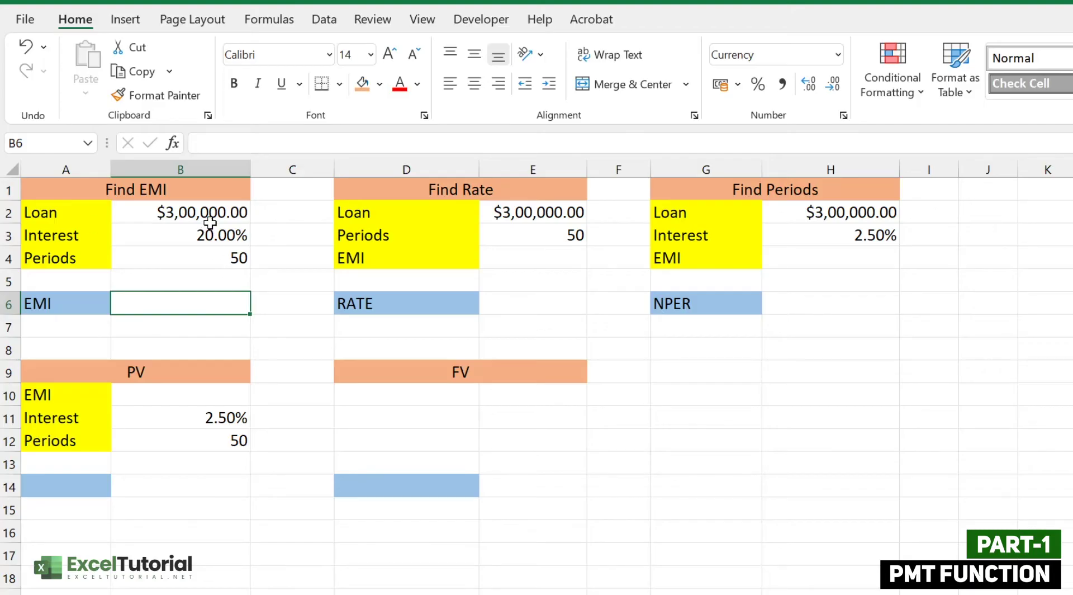
pyautogui.click(180, 191)
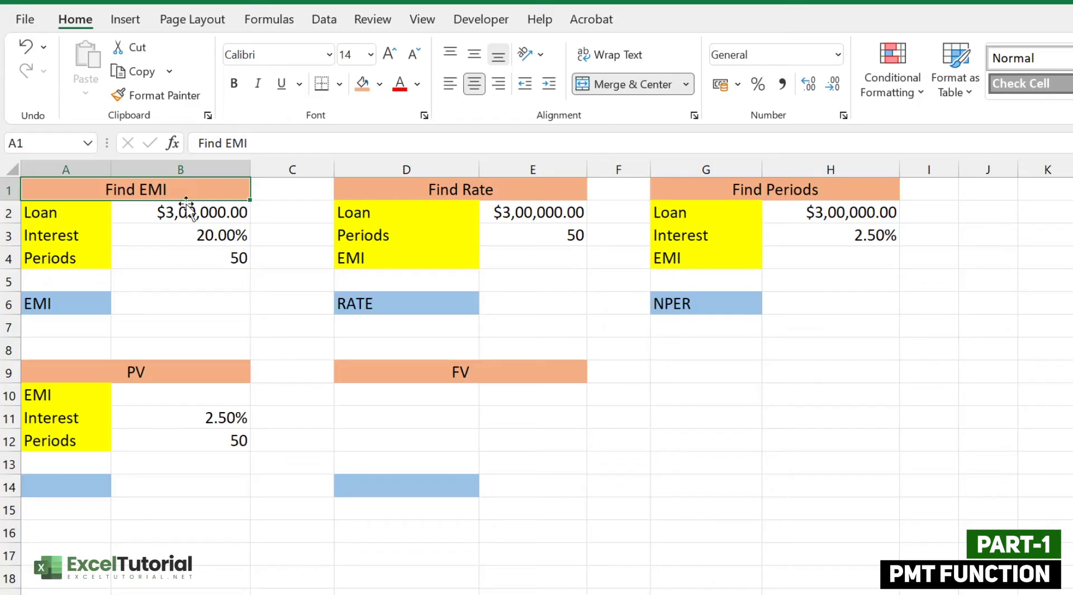
pyautogui.click(199, 219)
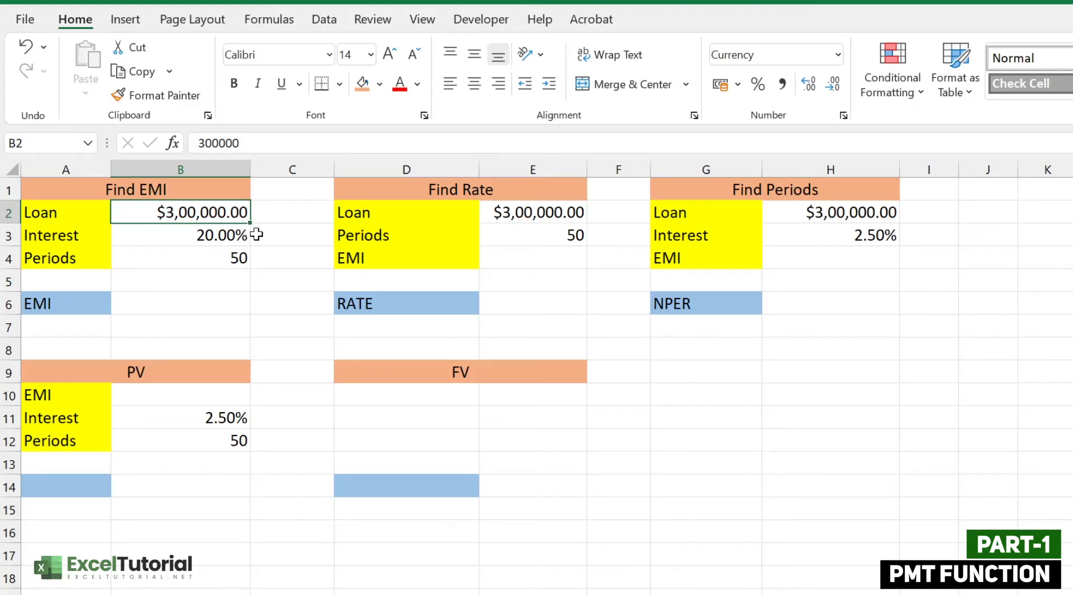
pyautogui.click(215, 239)
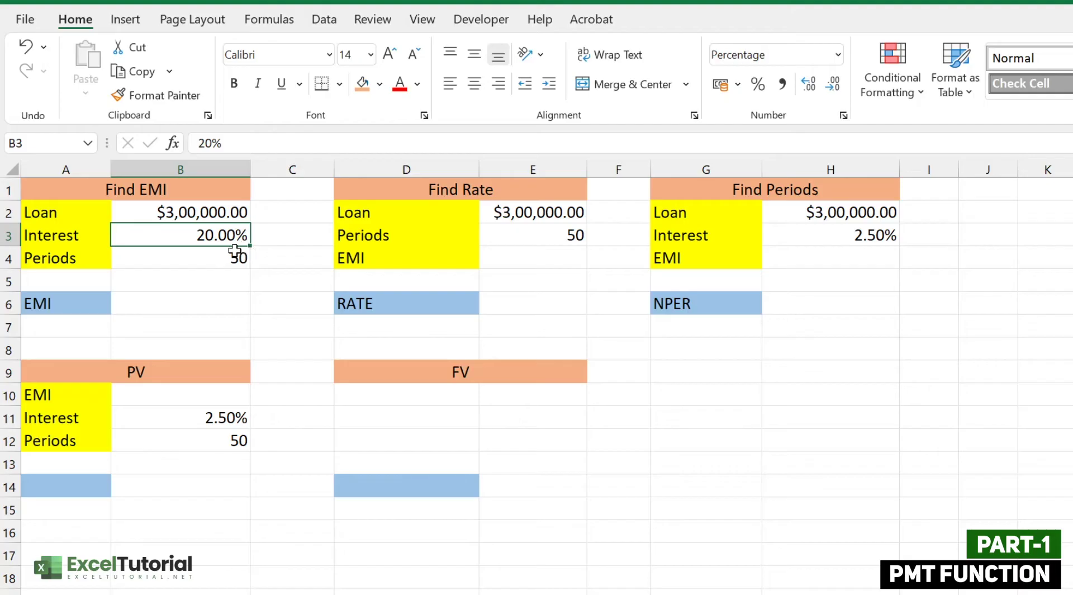
pyautogui.click(107, 258)
pyautogui.click(241, 258)
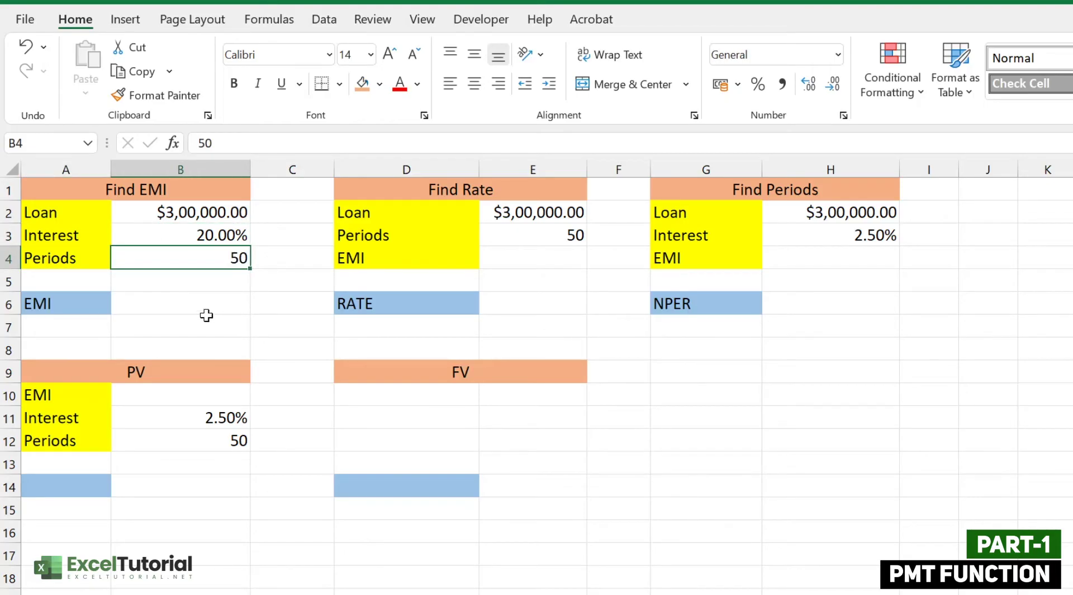
# Calculate the EMI in cell B6 with =PMT(B3,B4,B2), using the interest, periods and loan cells of the Find EMI block
pyautogui.click(138, 300)
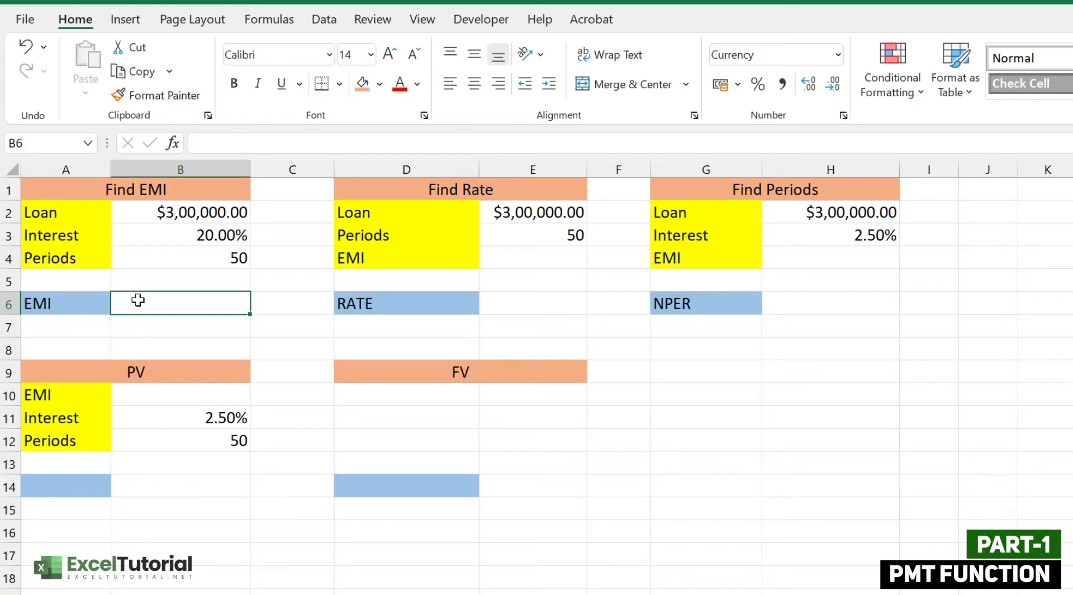
pyautogui.write('=')
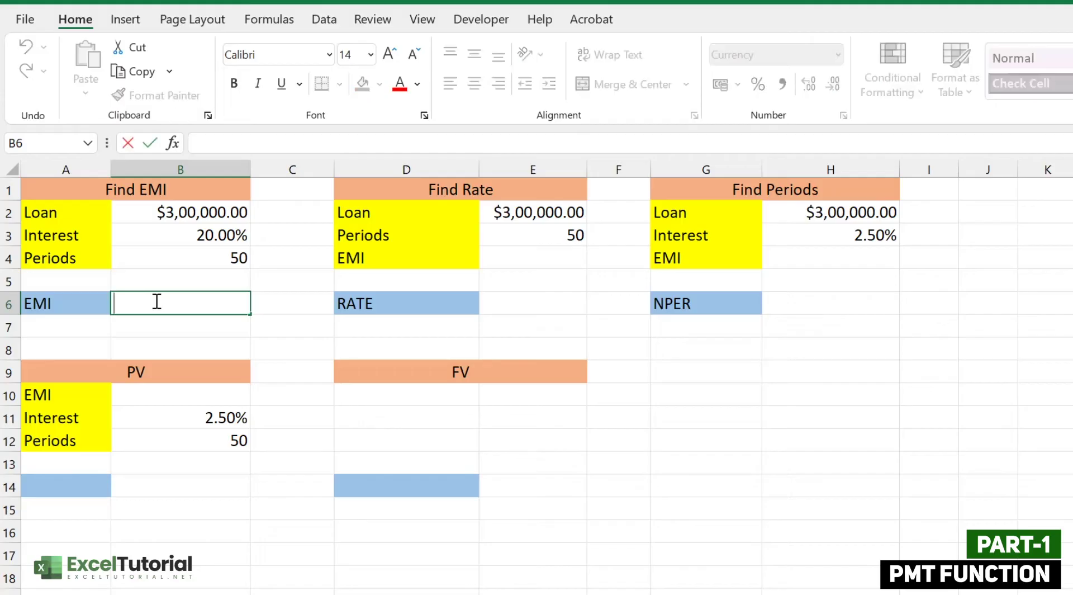
pyautogui.write('PMT(')
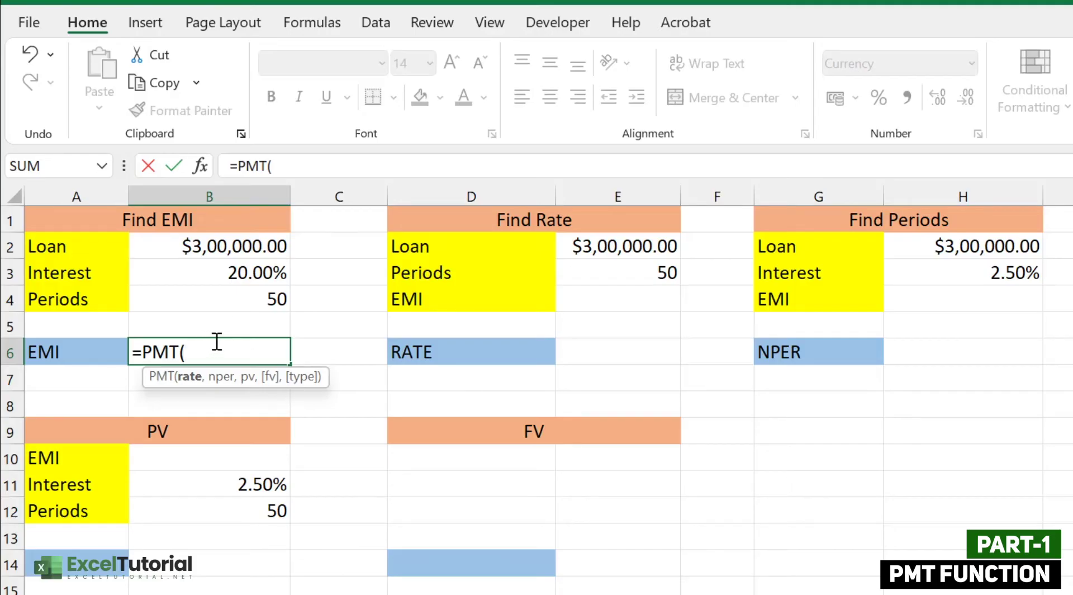
pyautogui.press('Up')
pyautogui.press('Up')
pyautogui.press('Up')
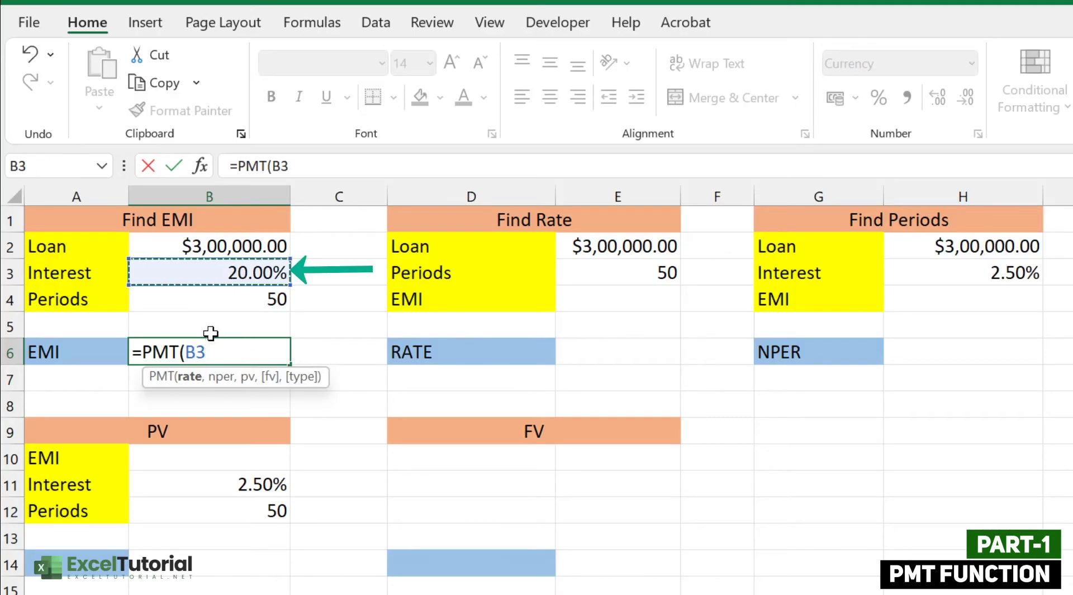
pyautogui.write(',')
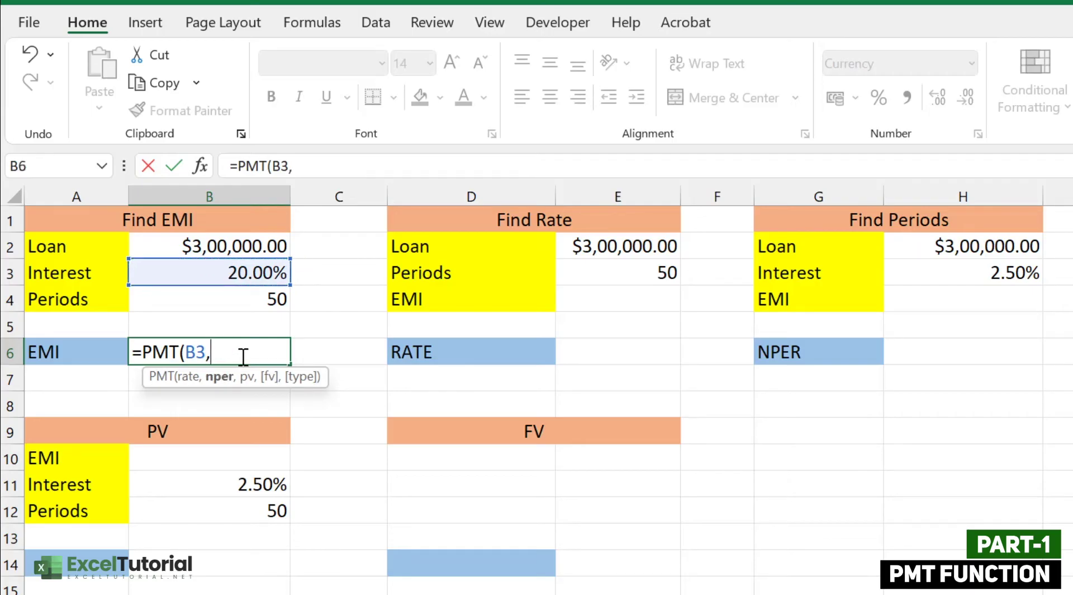
pyautogui.click(239, 291)
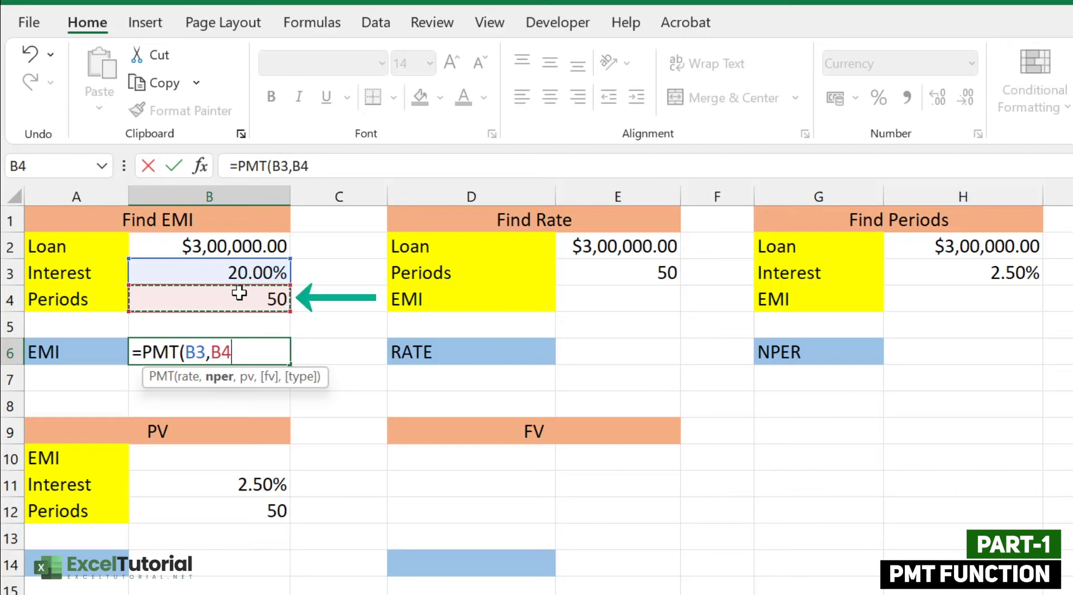
pyautogui.write(',')
pyautogui.click(249, 251)
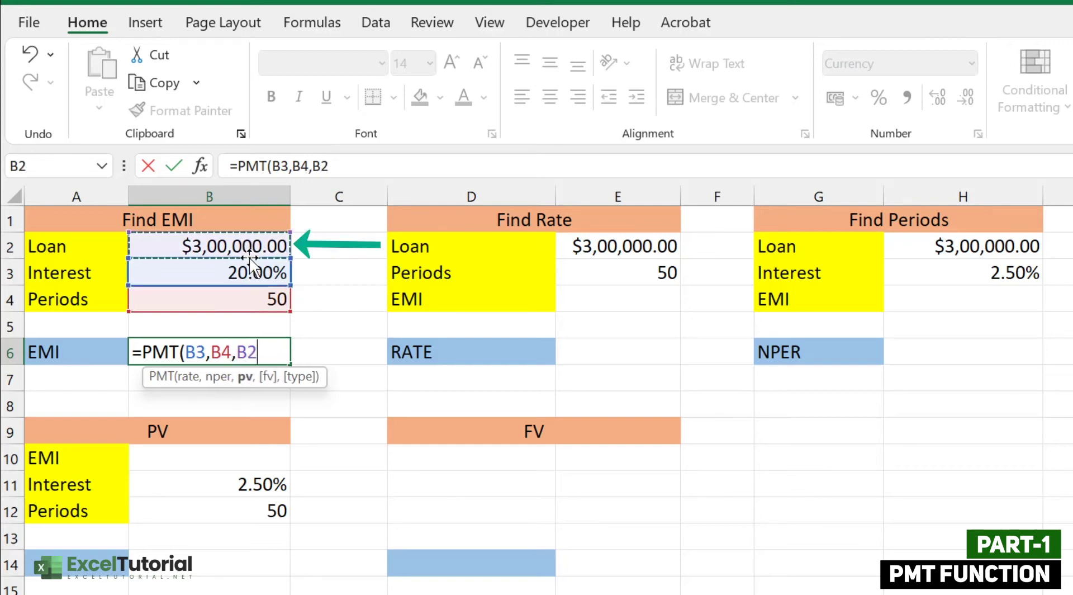
pyautogui.write(')')
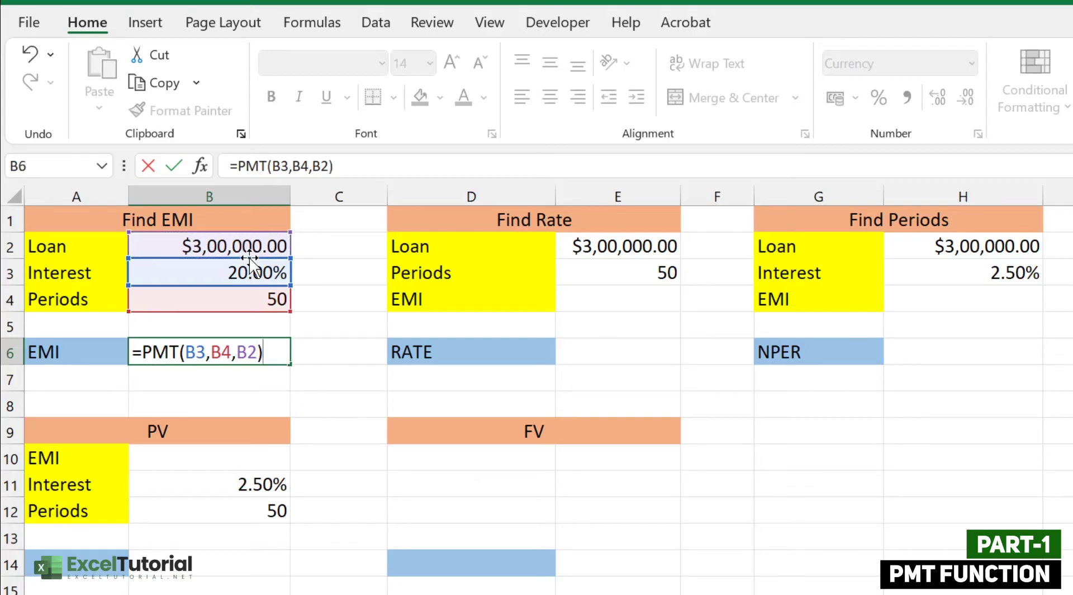
pyautogui.hotkey('ctrl', 'Return')
pyautogui.press('Return')
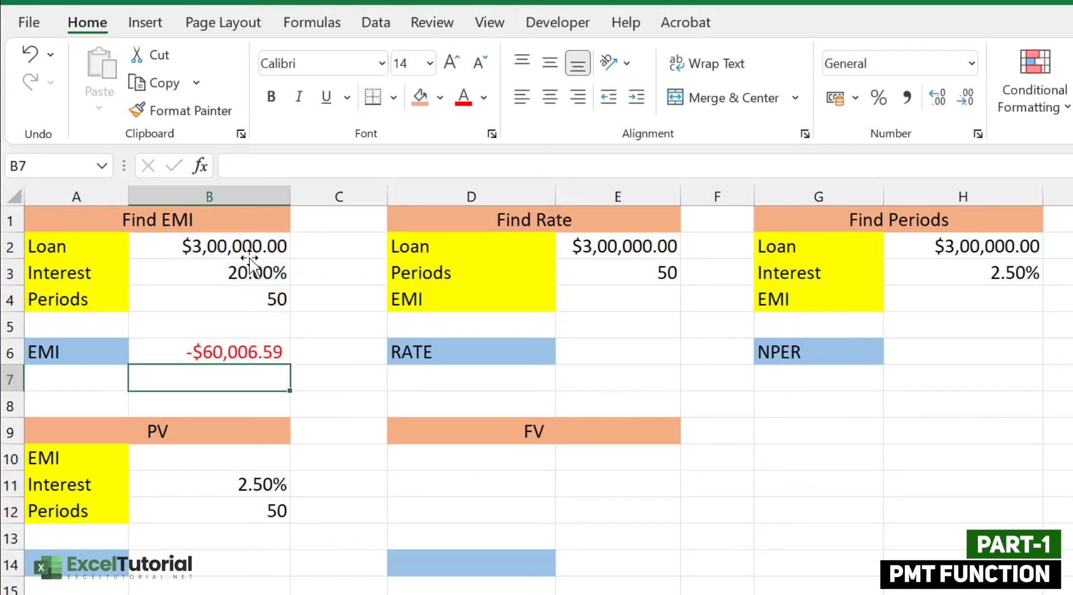
# Convert the annual interest to a monthly rate in the B6 formula, making it =PMT(B3/12,B4,B2)
pyautogui.click(250, 351)
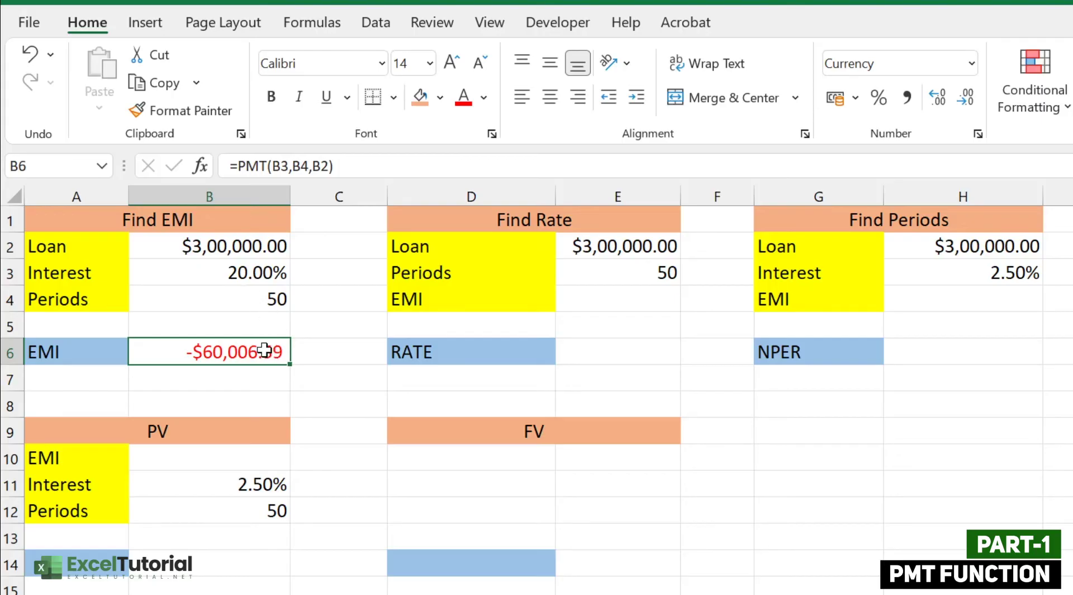
pyautogui.click(259, 274)
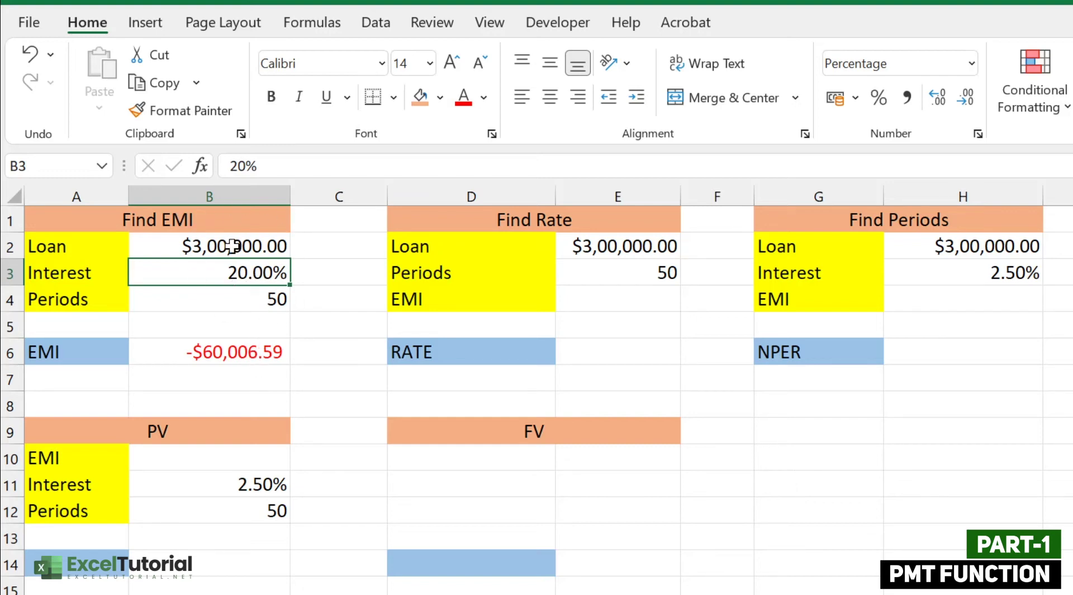
pyautogui.doubleClick(255, 352)
pyautogui.click(205, 351)
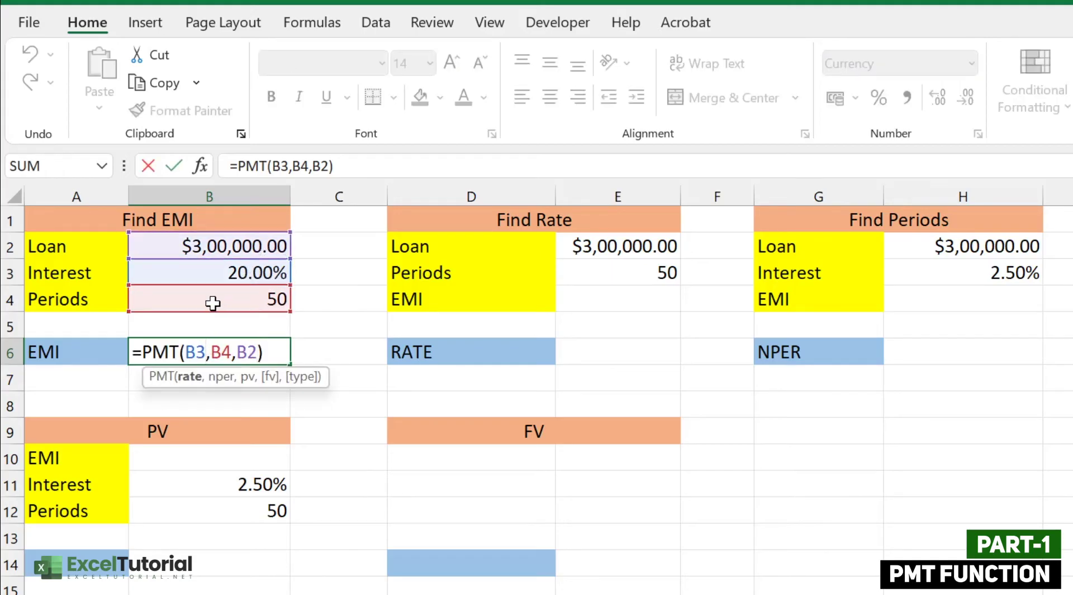
pyautogui.write('/12')
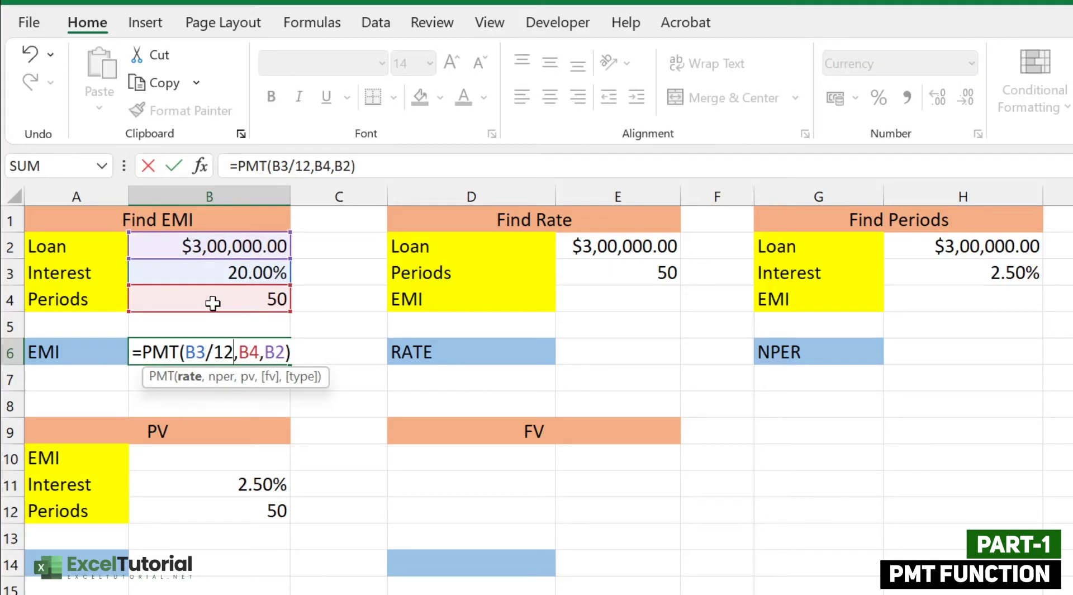
pyautogui.press('Return')
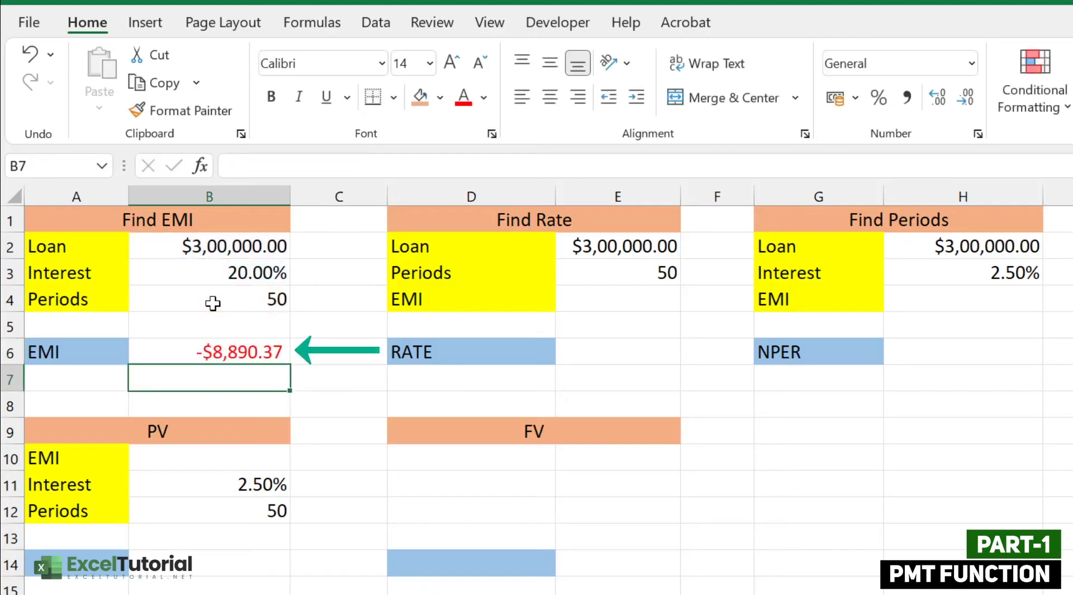
pyautogui.click(234, 352)
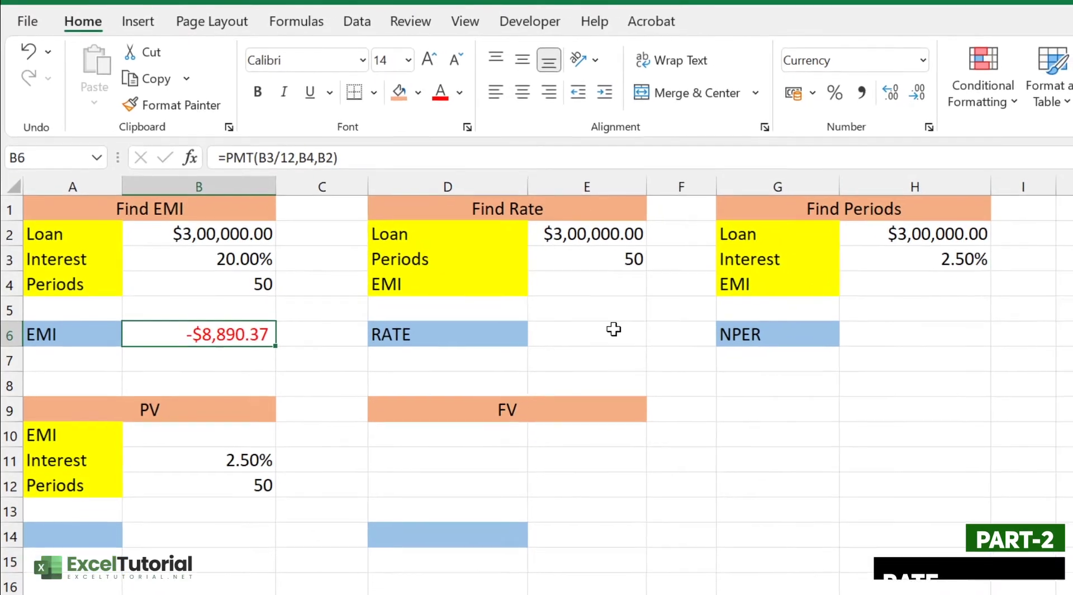
# Fill the EMI value of the Find Rate block in cell E4 with the reference =B6
pyautogui.click(614, 329)
pyautogui.click(608, 283)
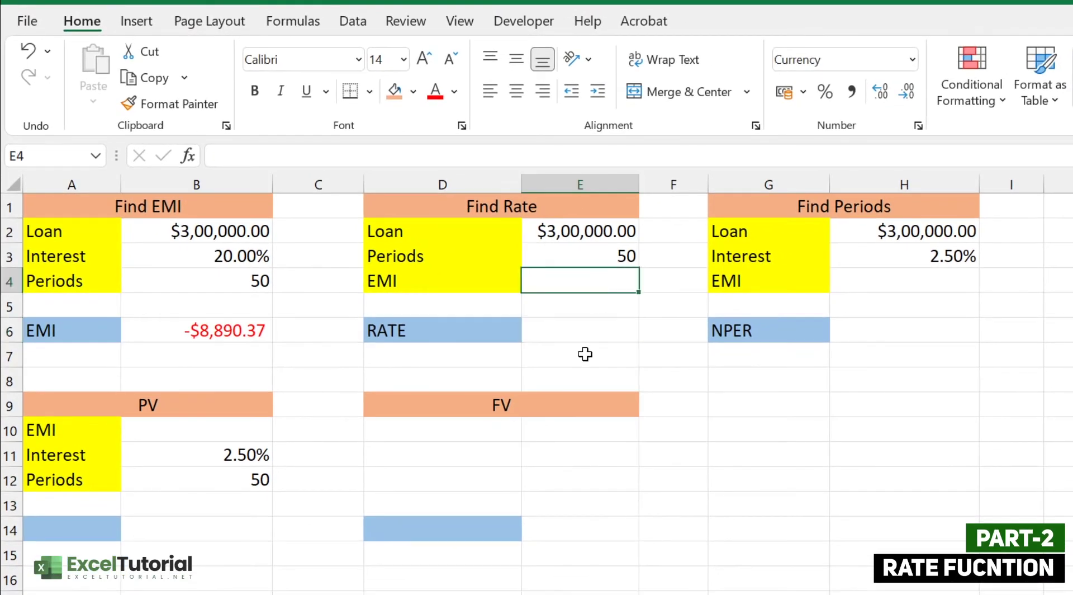
pyautogui.click(592, 338)
pyautogui.click(458, 237)
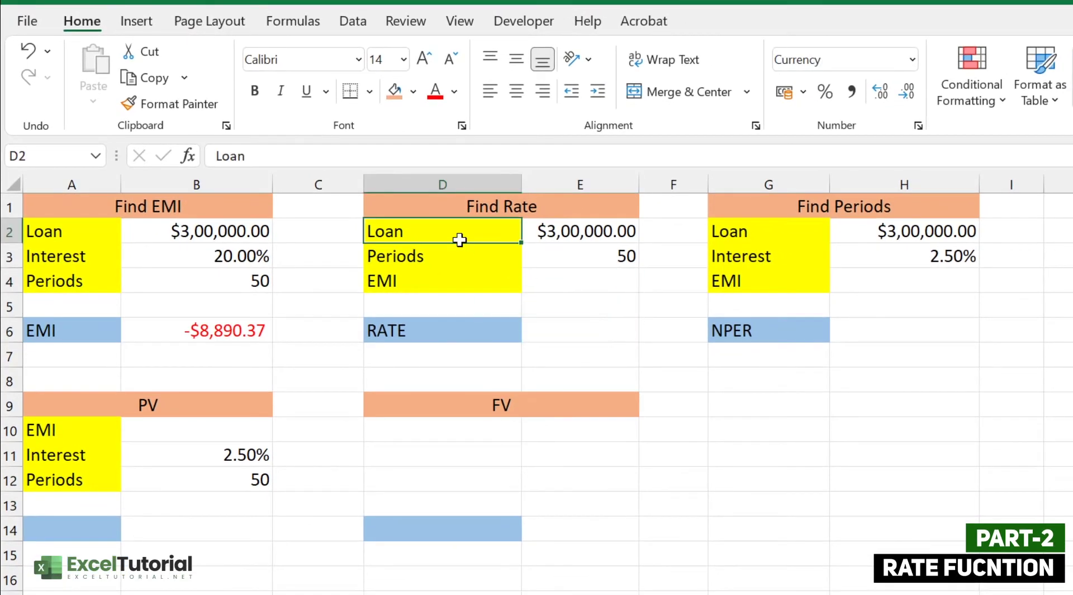
pyautogui.click(478, 257)
pyautogui.click(478, 283)
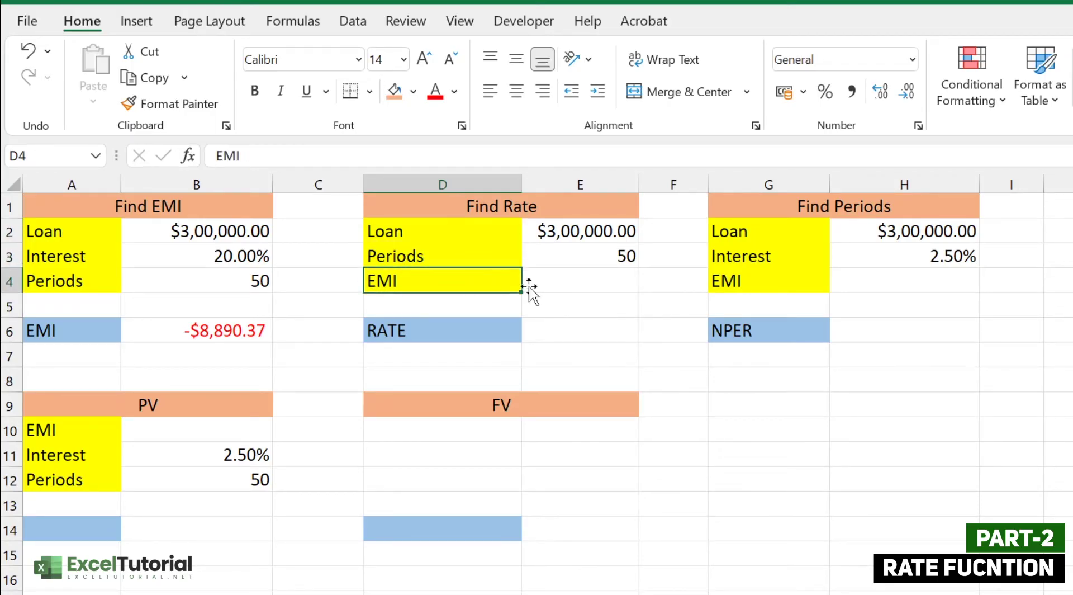
pyautogui.doubleClick(570, 282)
pyautogui.write('=')
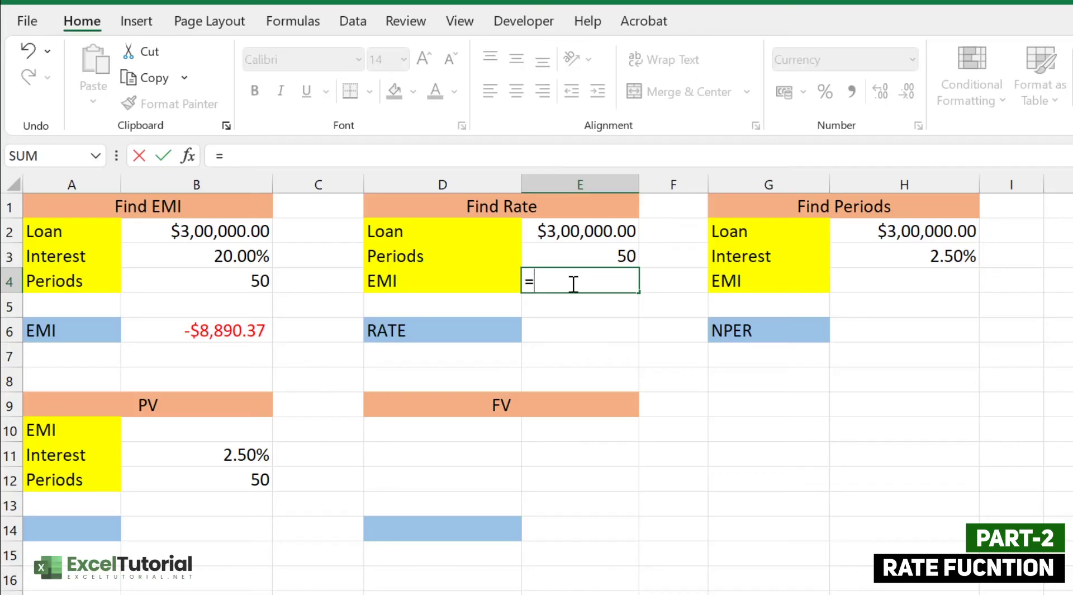
pyautogui.click(237, 334)
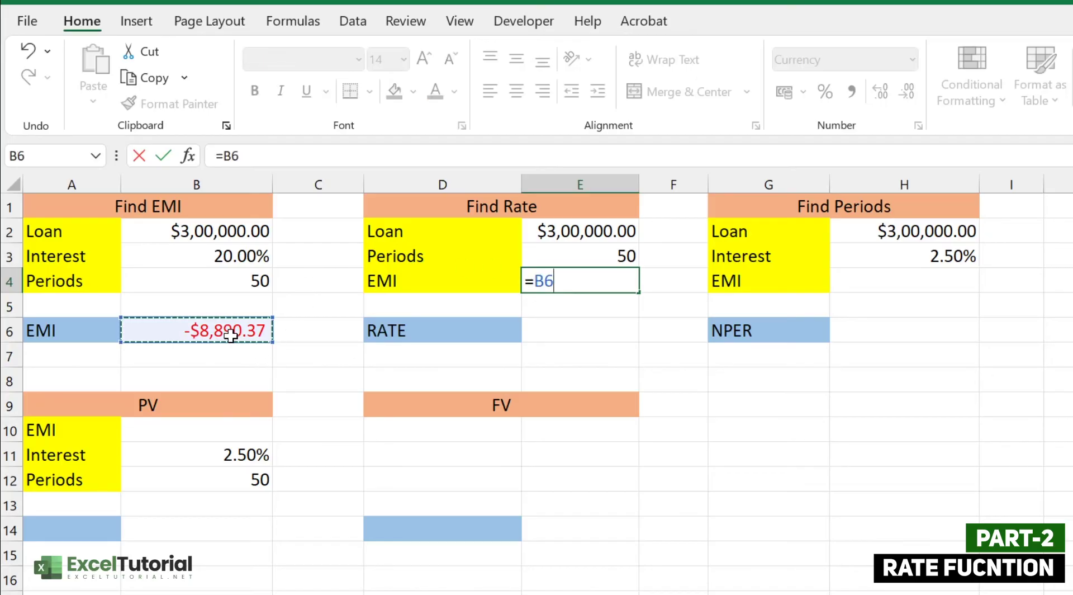
pyautogui.press('Return')
pyautogui.click(566, 284)
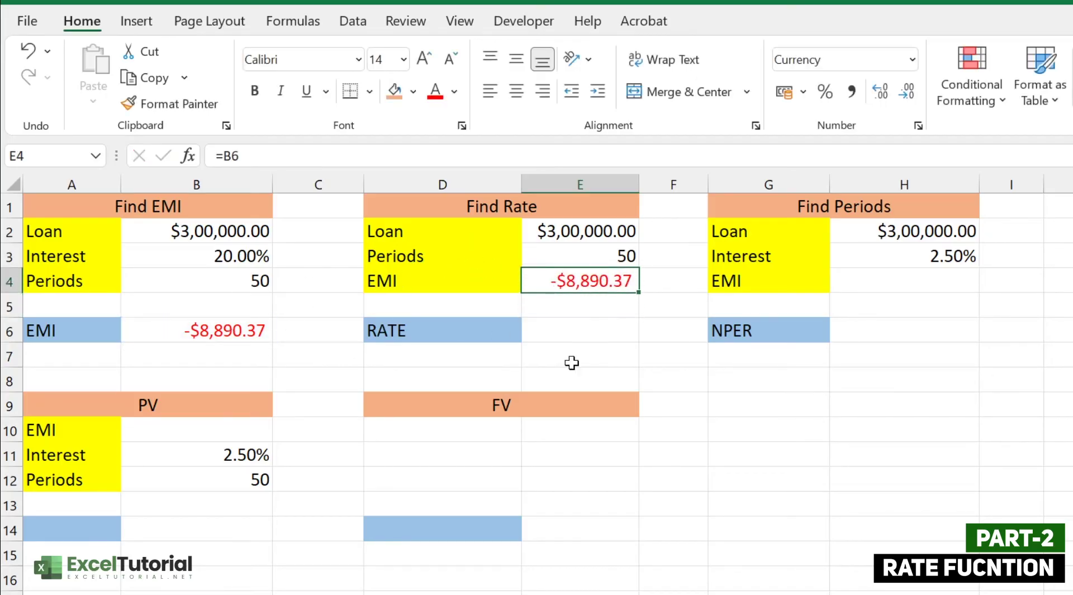
# Calculate the rate in cell E6 with =RATE(E3,E4,E2), using the periods, EMI and loan cells of the Find Rate block
pyautogui.doubleClick(570, 330)
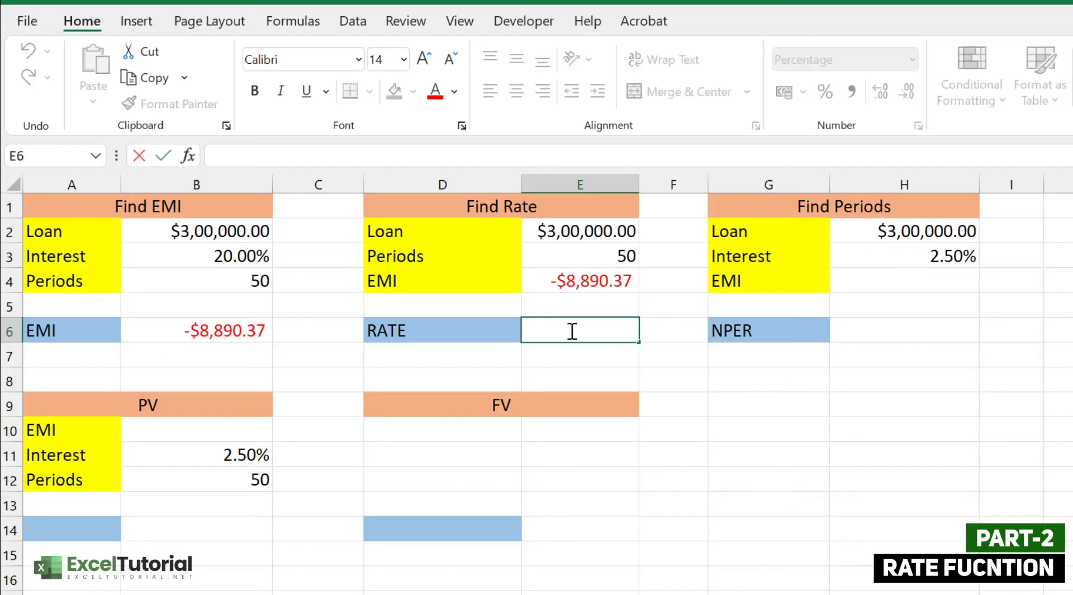
pyautogui.write('=rat')
pyautogui.press('Tab')
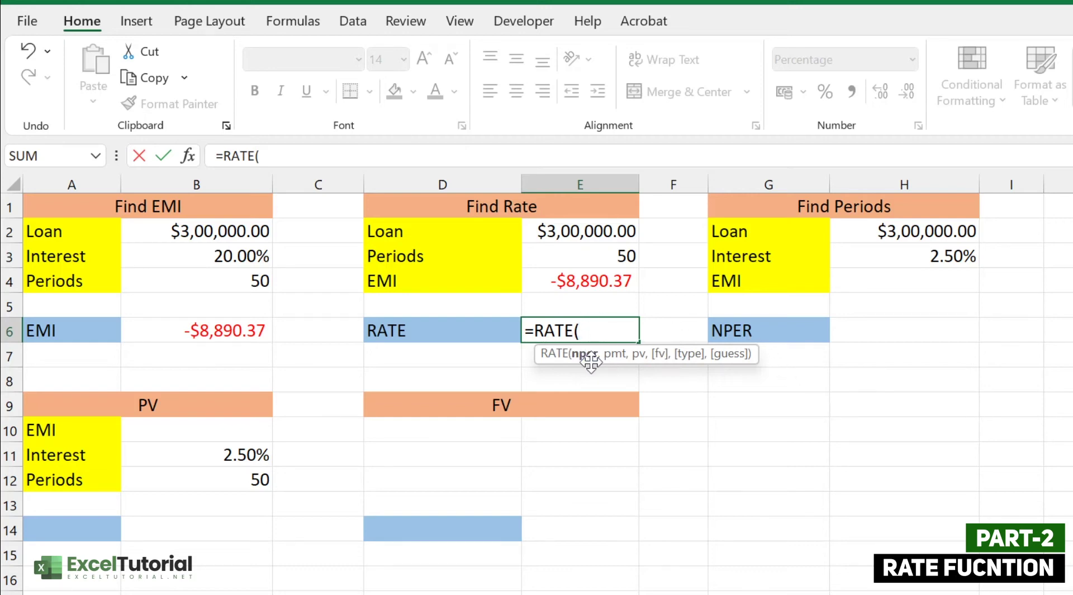
pyautogui.click(616, 251)
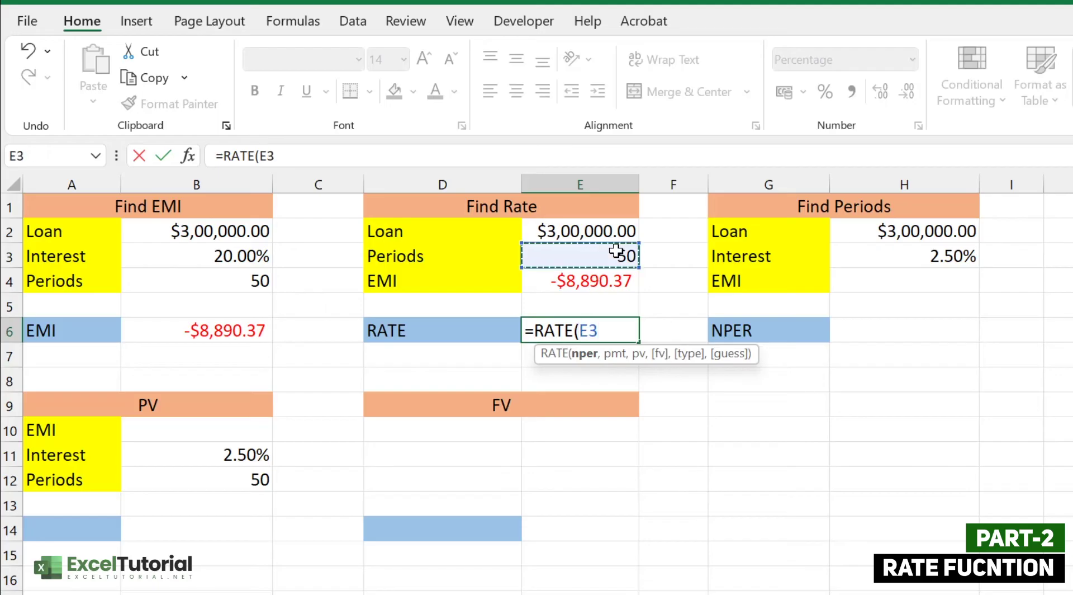
pyautogui.write(',')
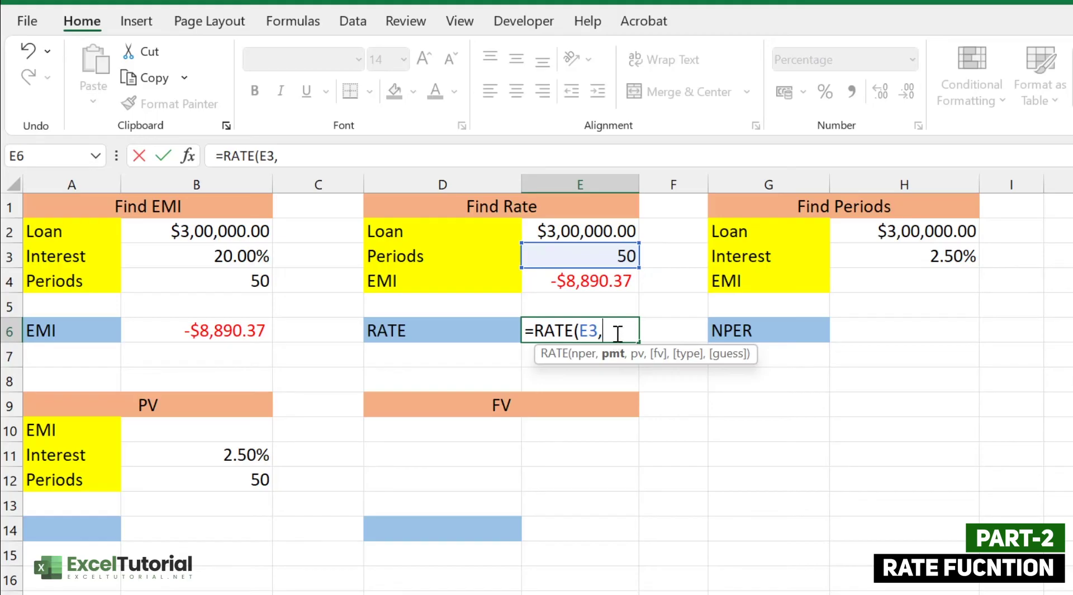
pyautogui.click(618, 280)
pyautogui.write(',')
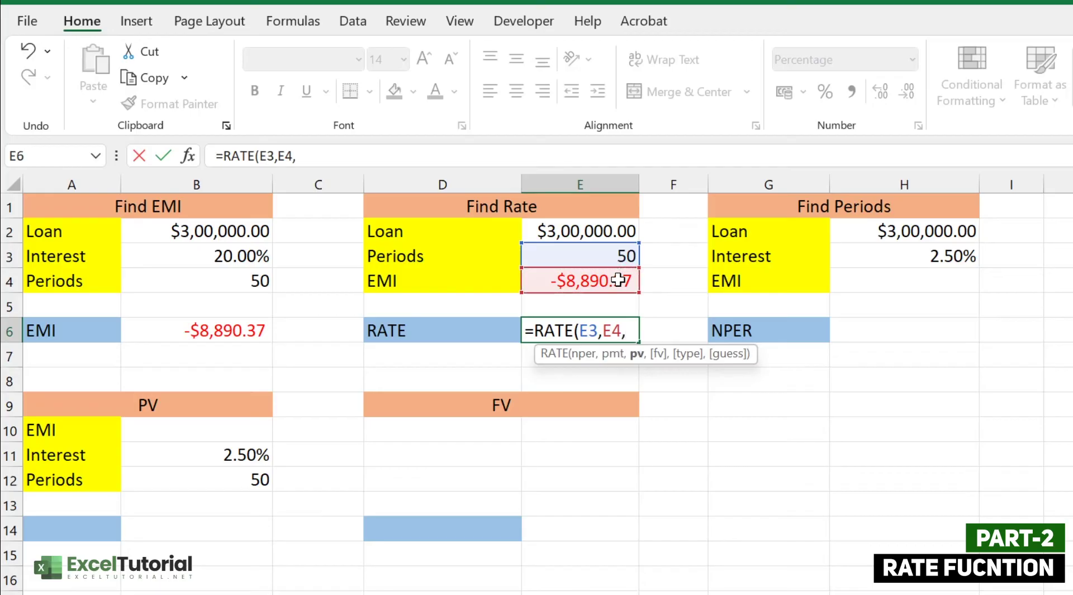
pyautogui.click(622, 227)
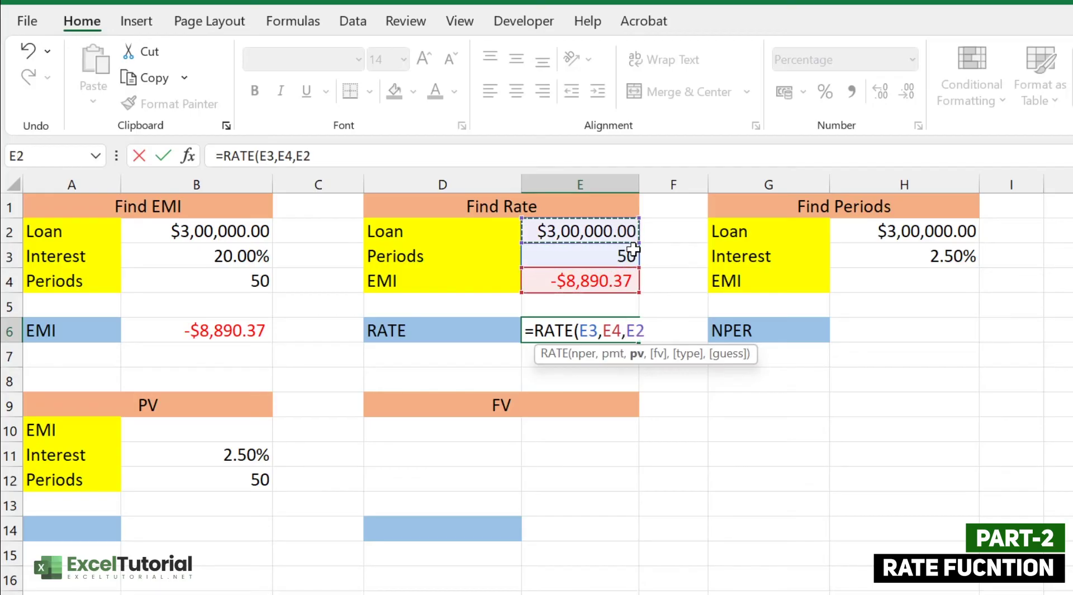
pyautogui.write(')')
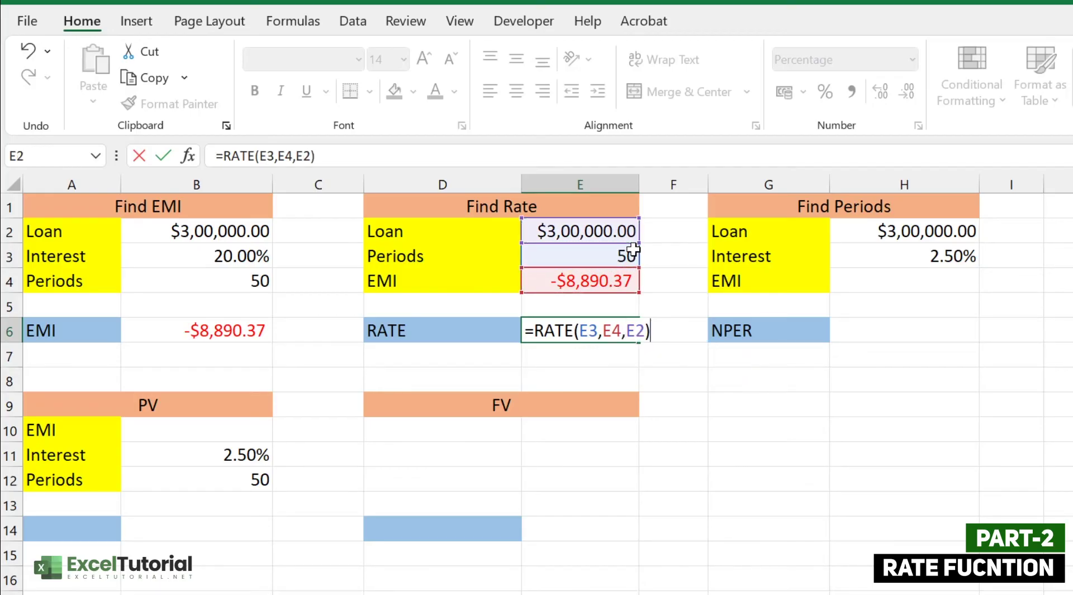
pyautogui.press('Return')
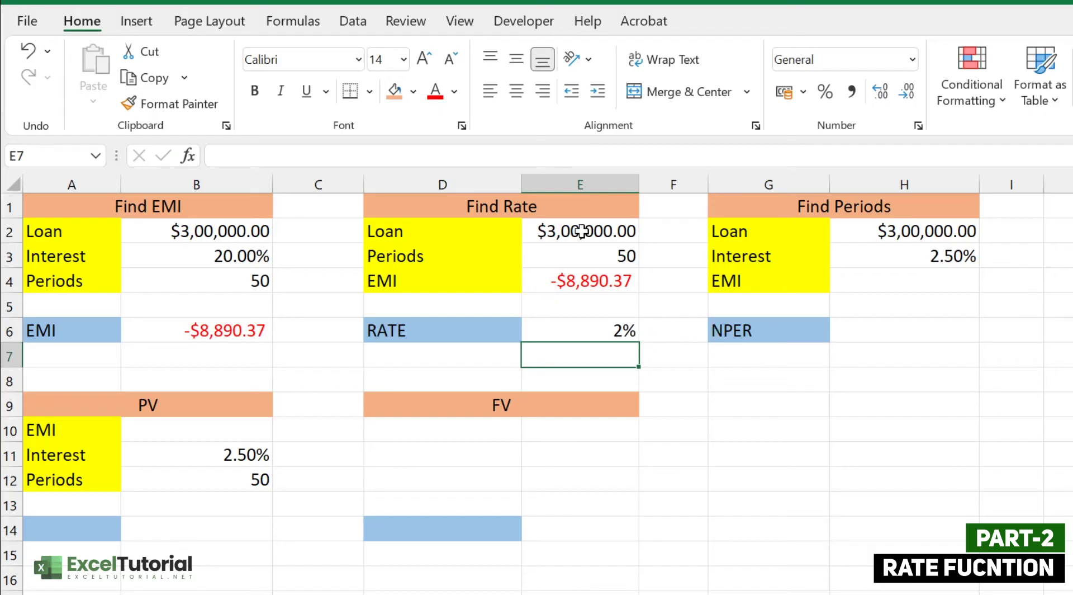
# Convert the monthly rate in cell E6 to an annual rate, making the formula =RATE(E3,E4,E2)*12
pyautogui.click(616, 329)
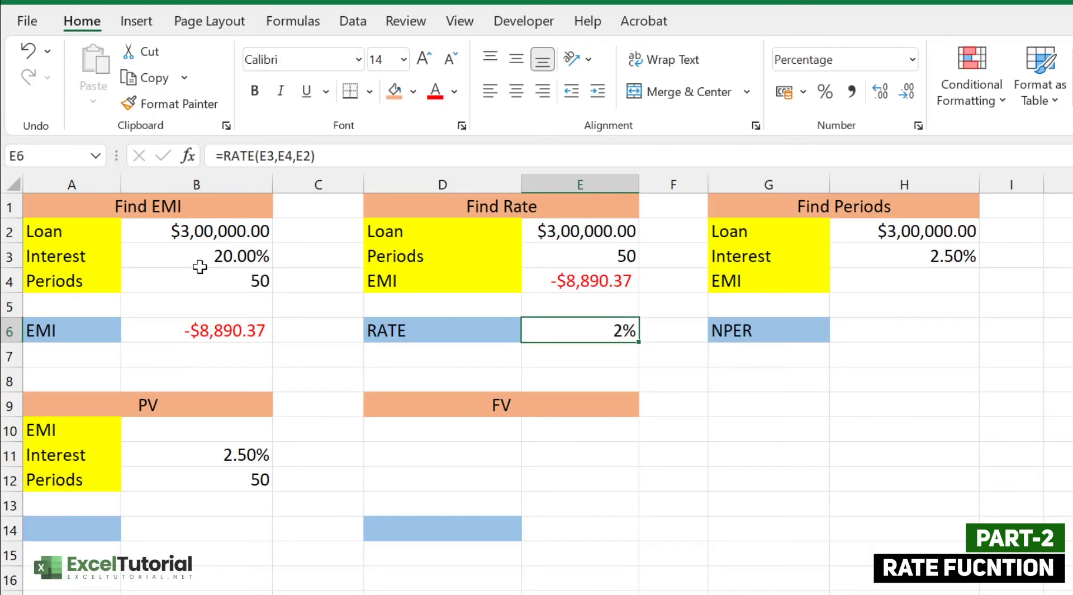
pyautogui.click(175, 254)
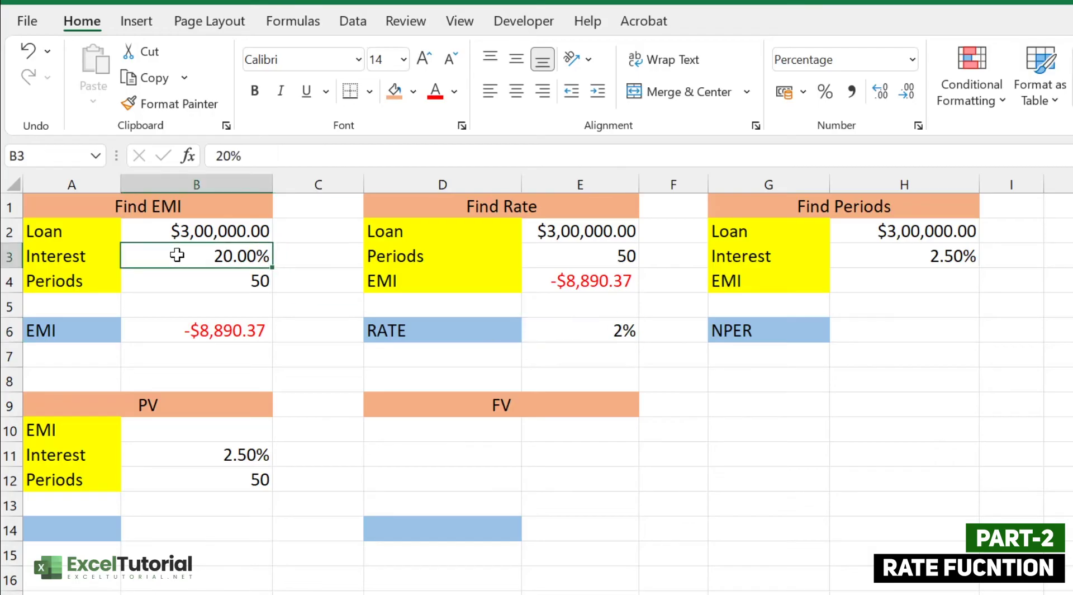
pyautogui.click(615, 328)
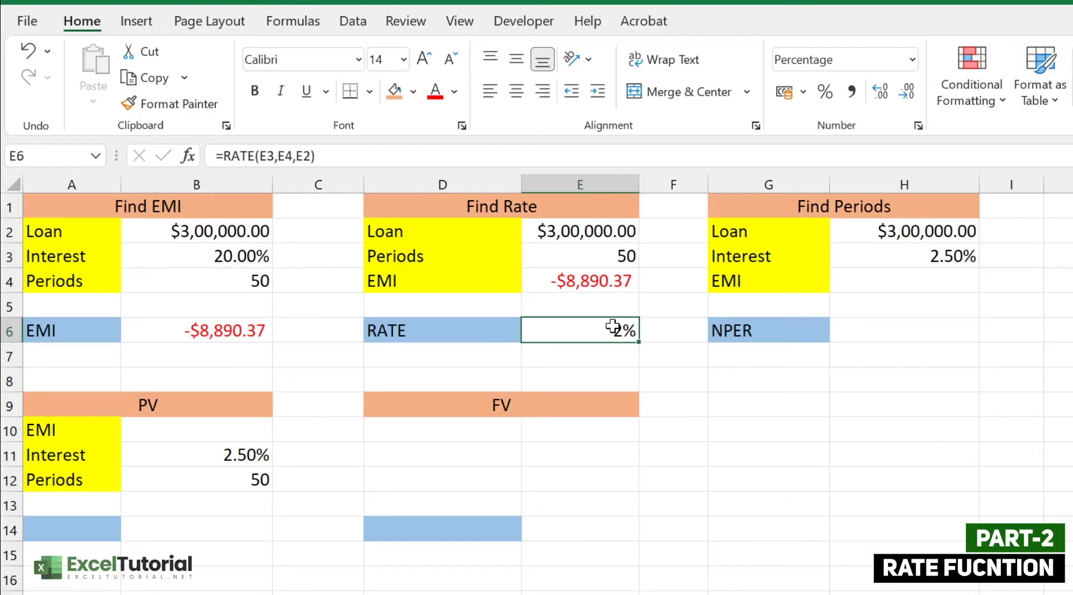
pyautogui.doubleClick(613, 329)
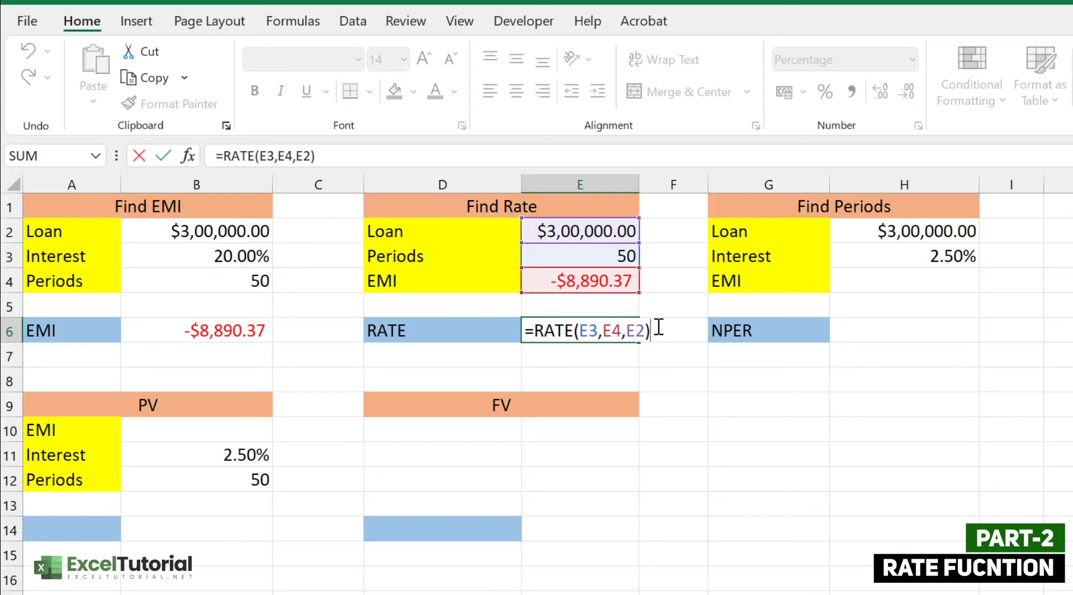
pyautogui.press('Return')
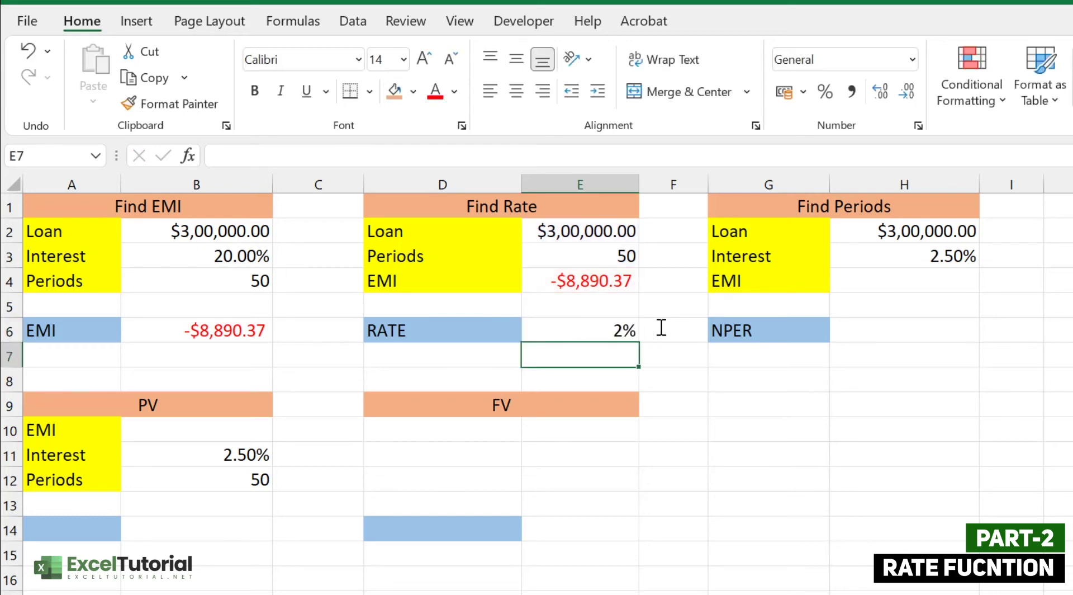
pyautogui.click(603, 330)
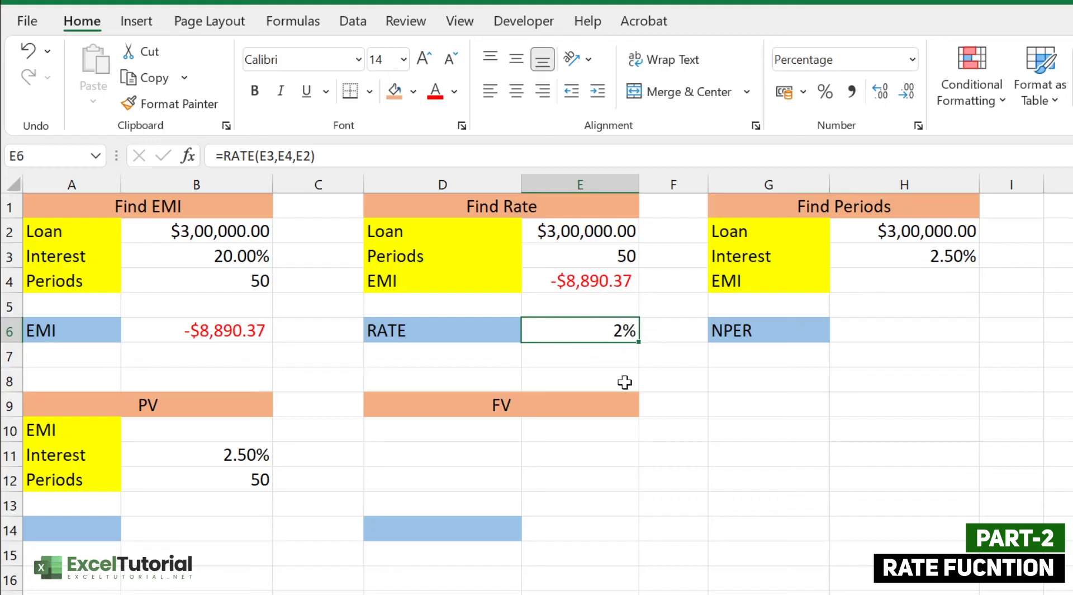
pyautogui.doubleClick(623, 331)
pyautogui.click(663, 332)
pyautogui.write('*12')
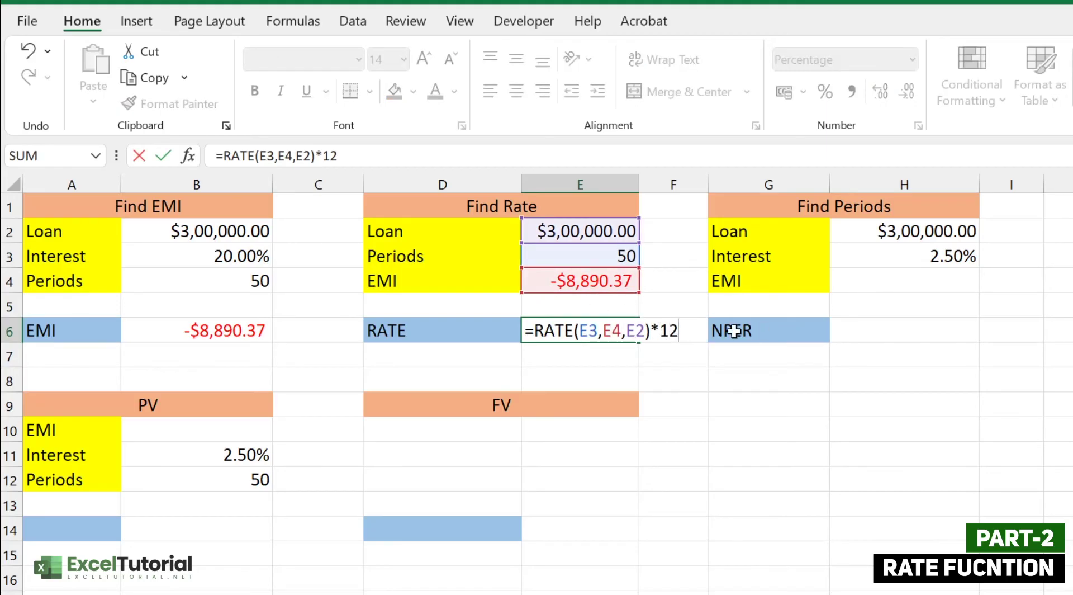
pyautogui.press('Return')
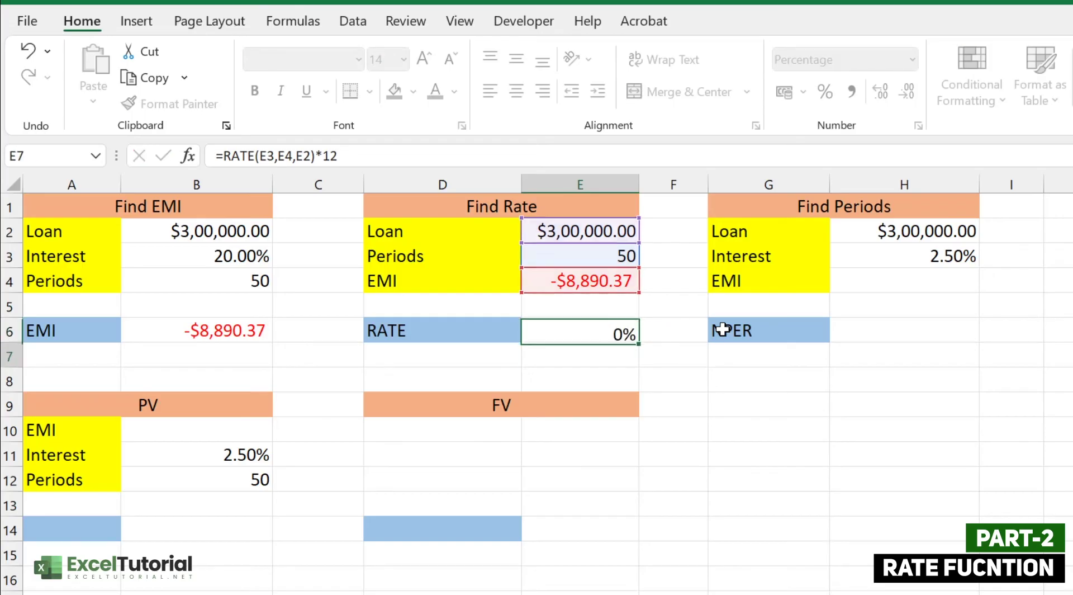
pyautogui.click(628, 319)
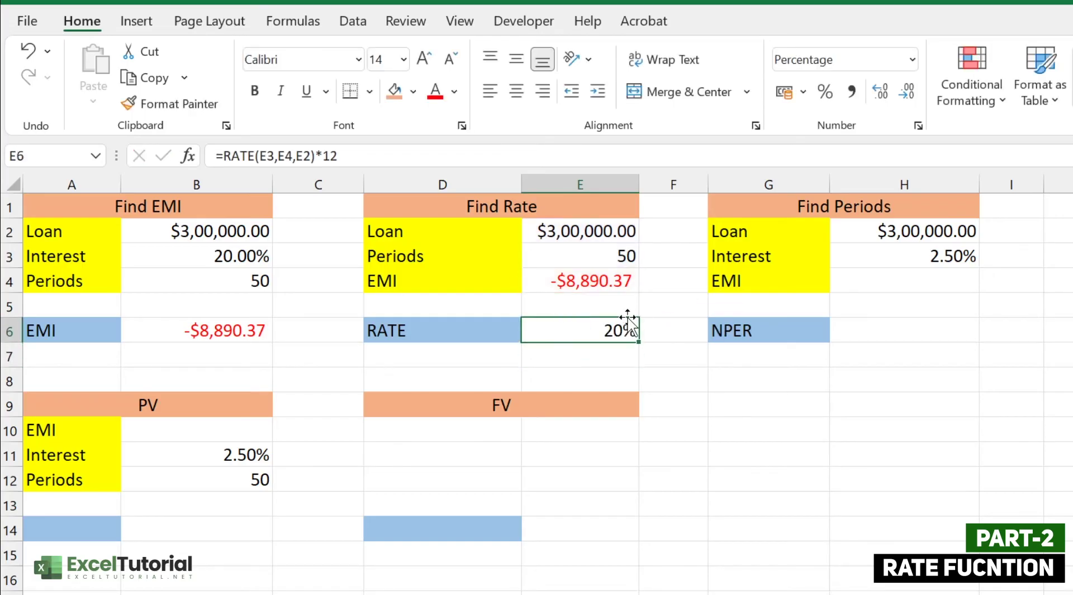
pyautogui.click(202, 262)
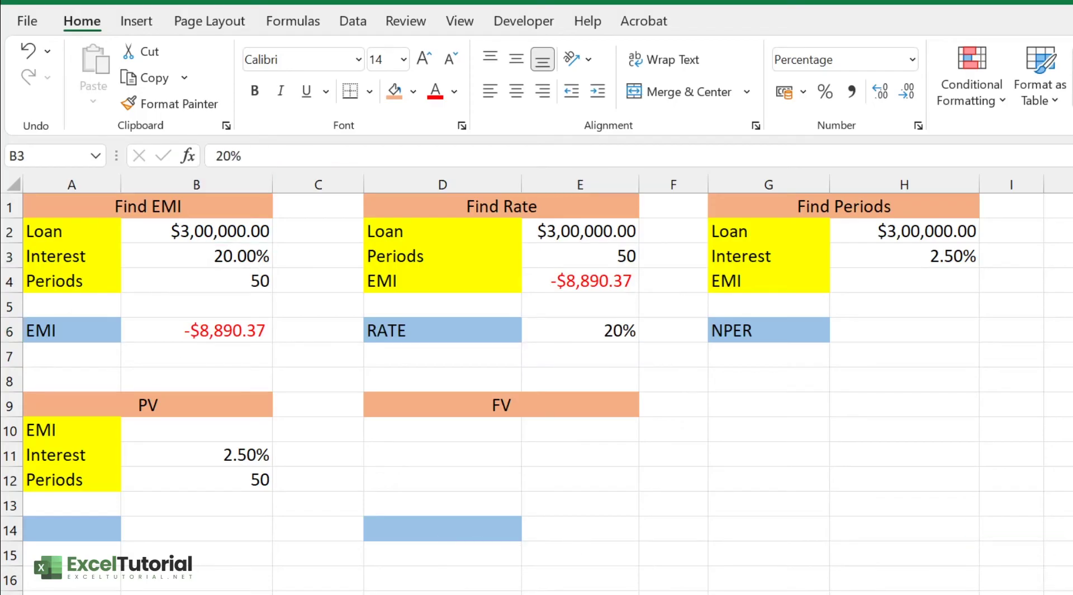
# Fill cell H4 of the Find Periods block with the calculated EMI and set the interest in H3 to 20%
pyautogui.press('Return')
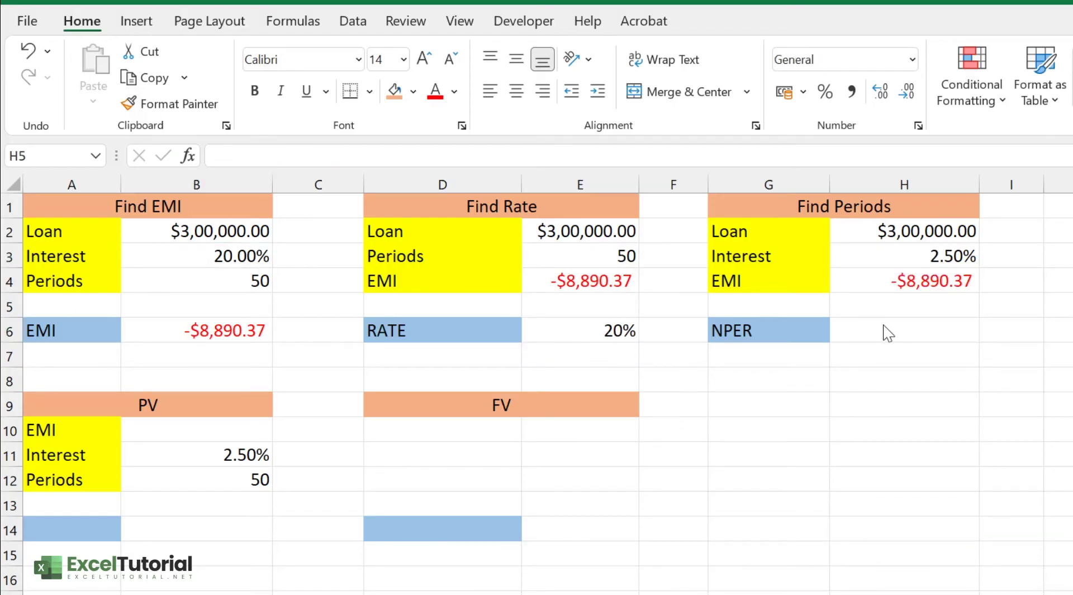
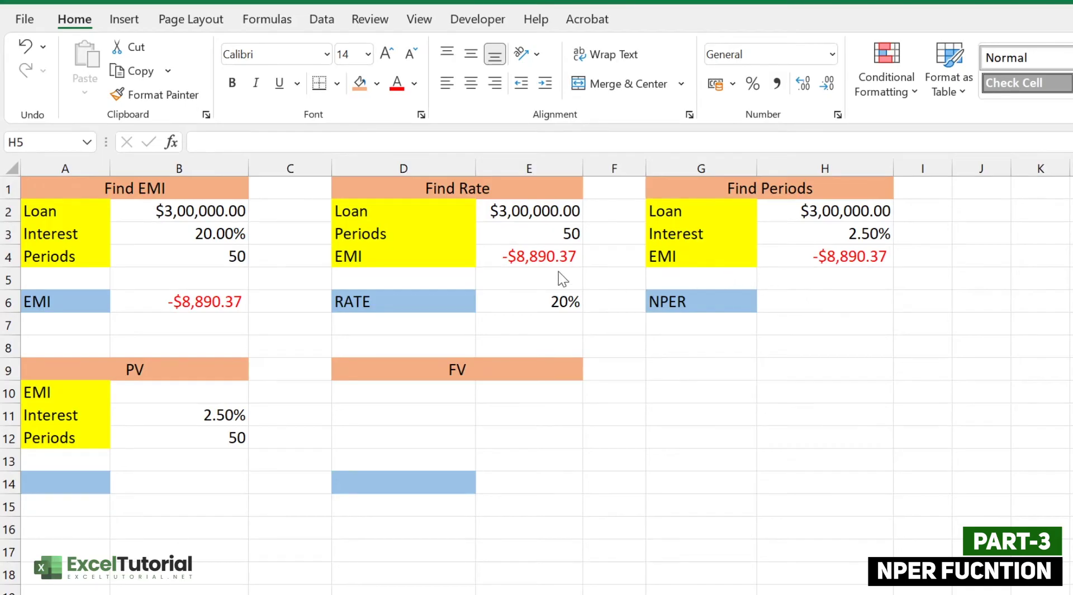
pyautogui.click(541, 247)
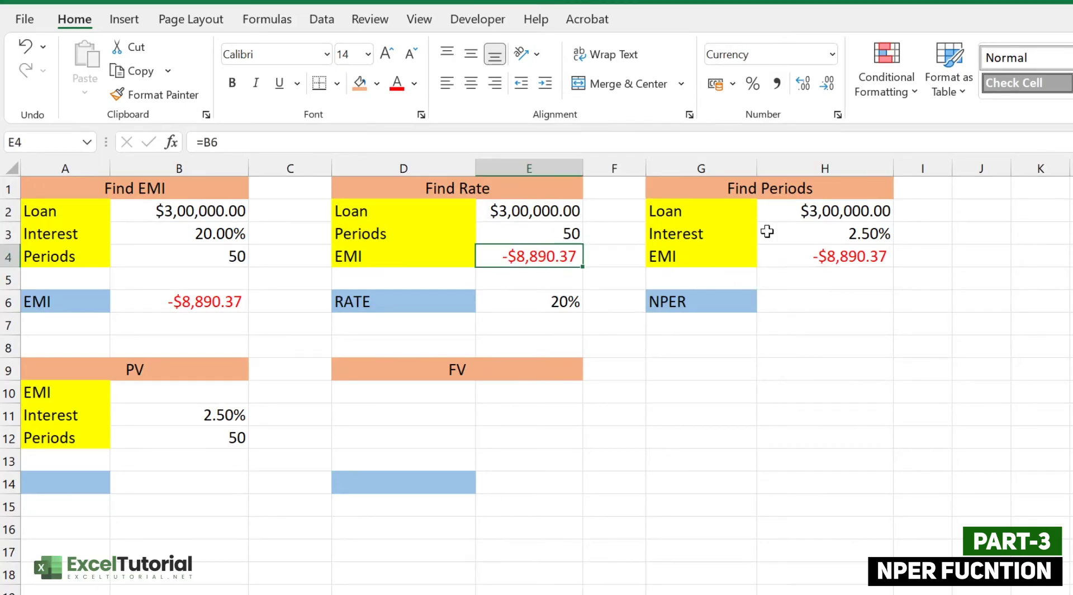
pyautogui.click(873, 234)
pyautogui.click(562, 234)
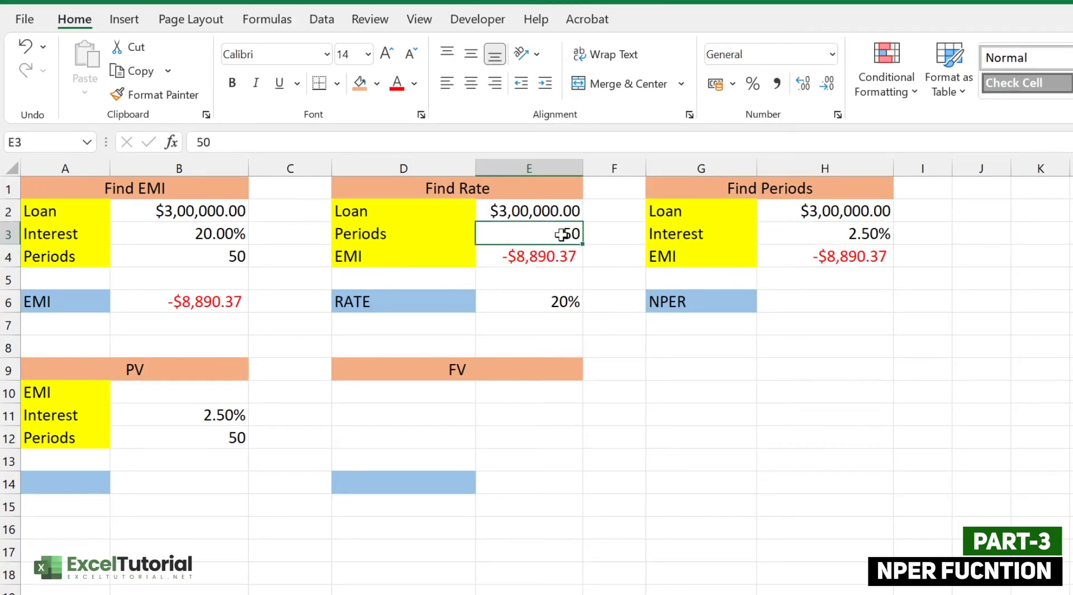
pyautogui.click(872, 234)
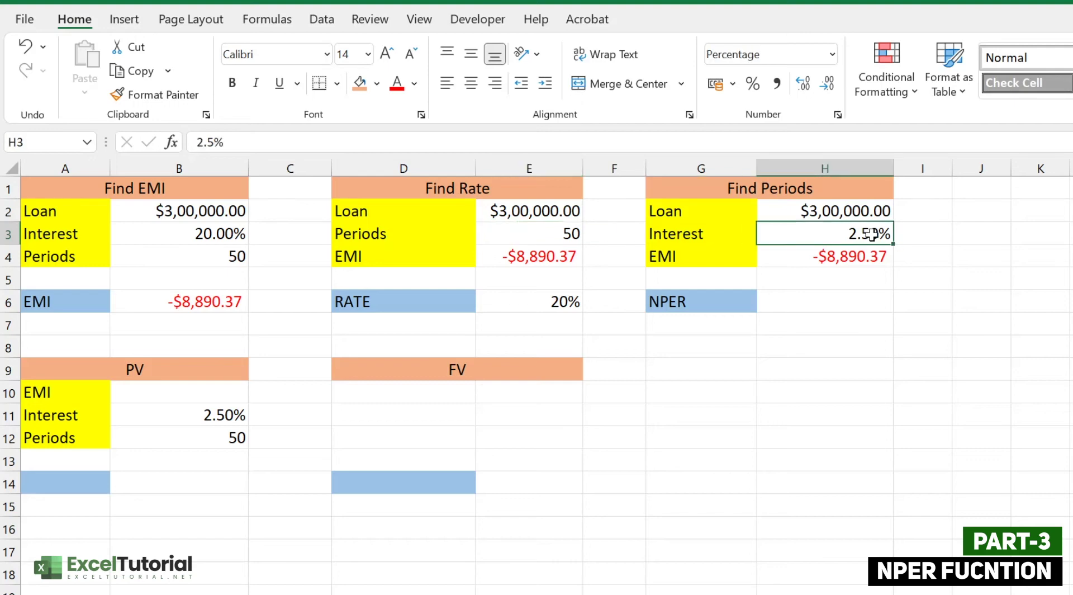
pyautogui.write('20')
pyautogui.hotkey('ctrl', 'Return')
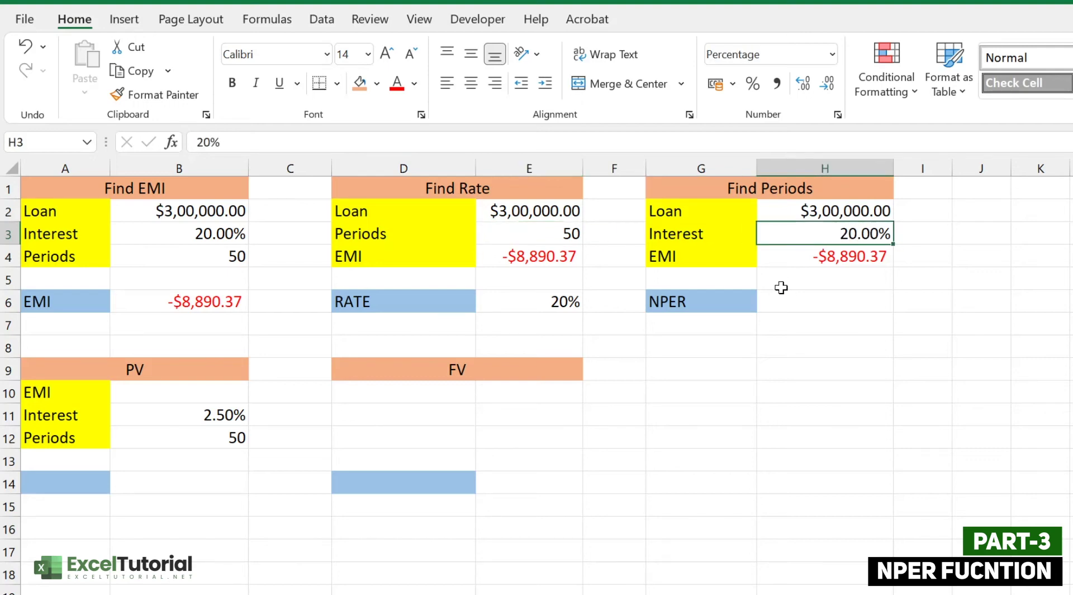
# Calculate the number of periods in cell H6 with =NPER(H3,H4,H2), using the interest, EMI and loan cells of the Find Periods block
pyautogui.click(812, 301)
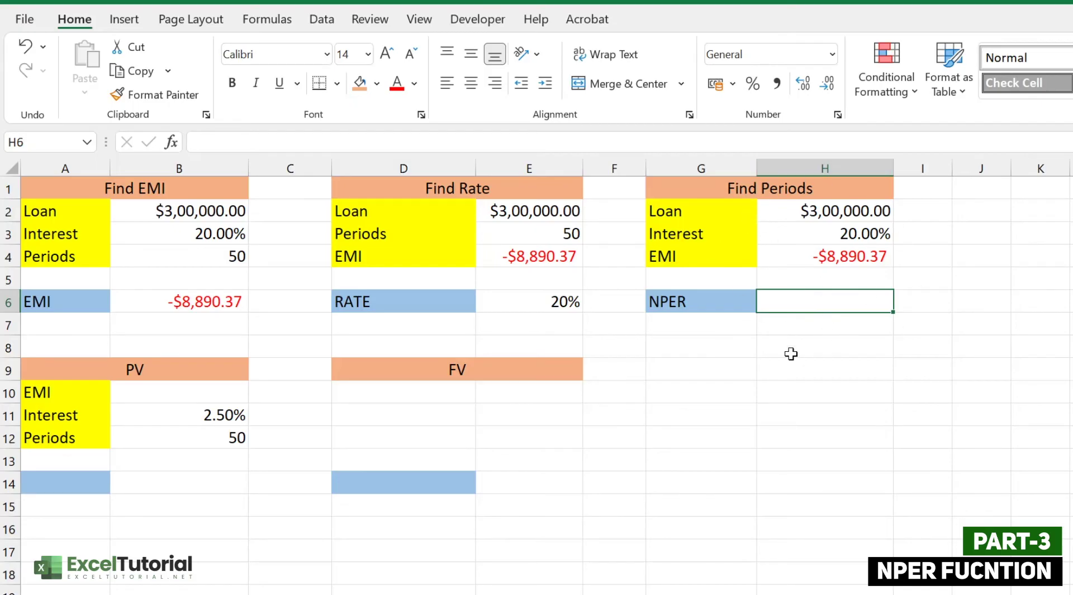
pyautogui.click(845, 211)
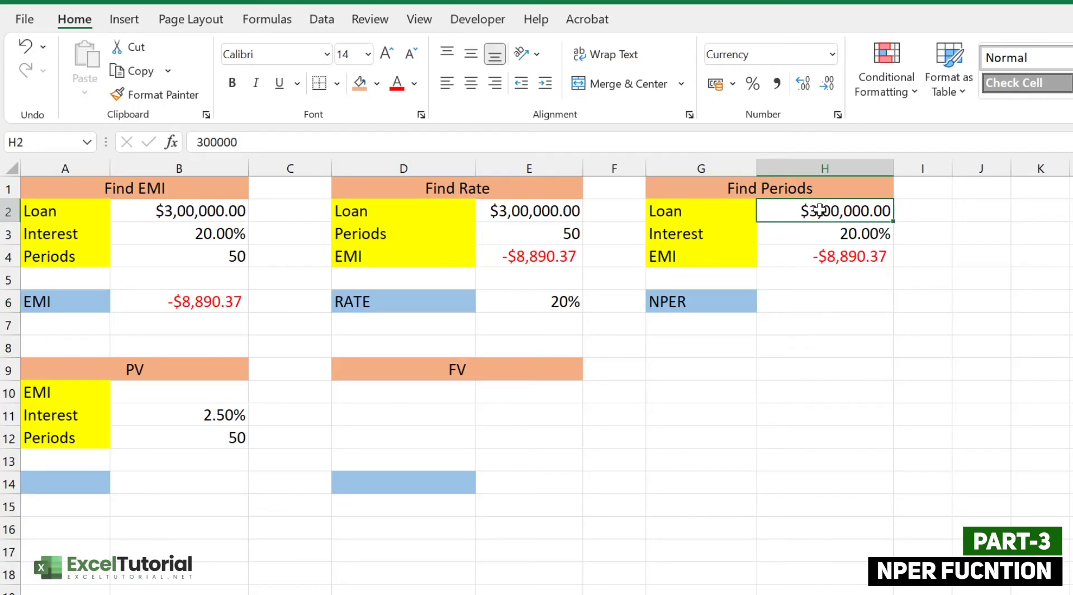
pyautogui.click(711, 234)
pyautogui.click(842, 236)
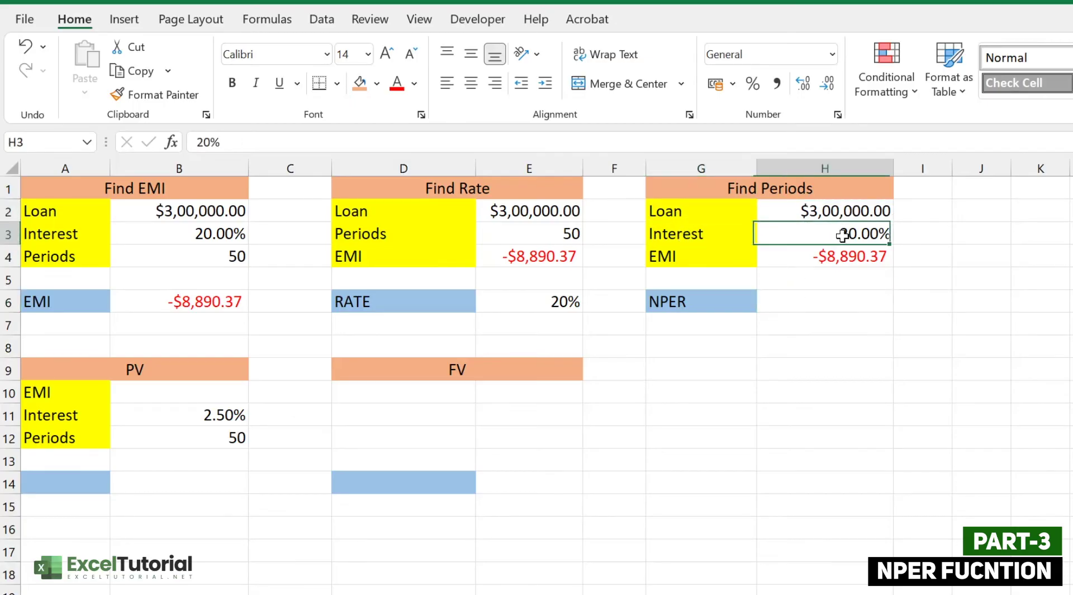
pyautogui.click(712, 255)
pyautogui.click(860, 257)
pyautogui.click(839, 301)
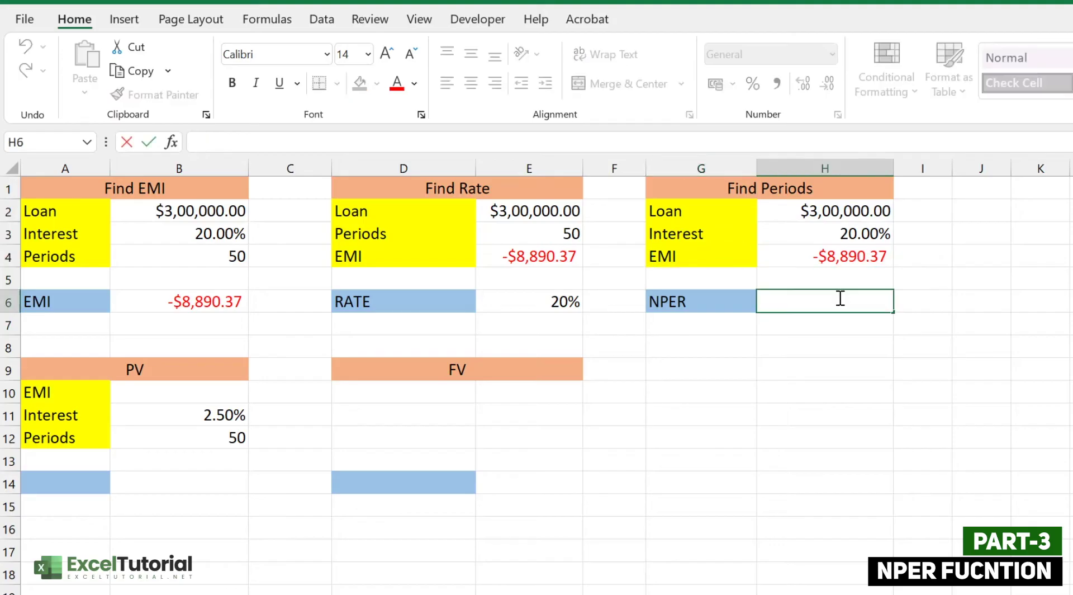
pyautogui.write('=NPER(')
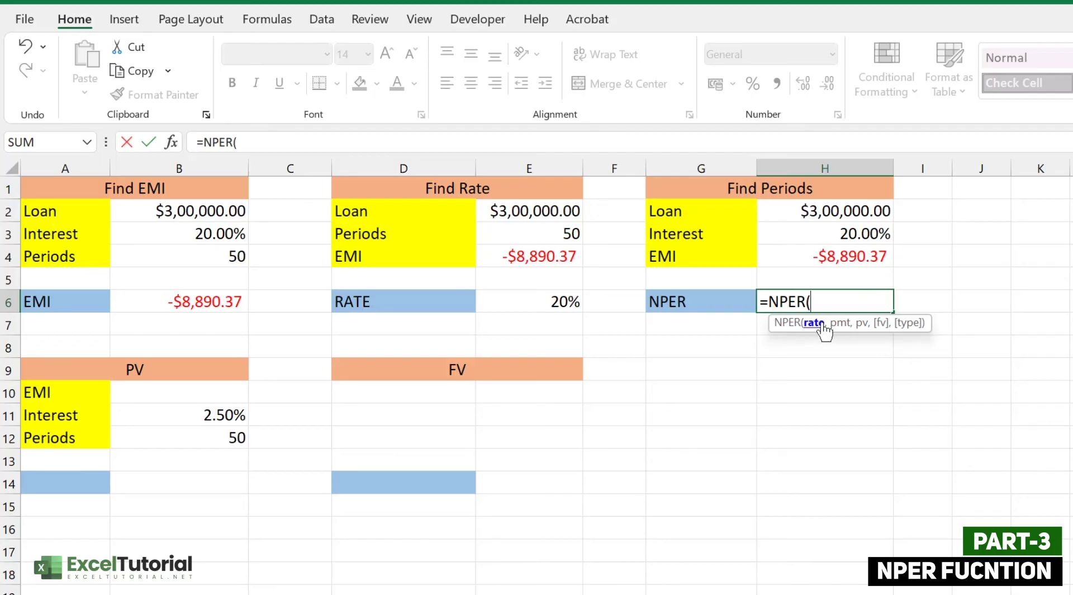
pyautogui.click(863, 235)
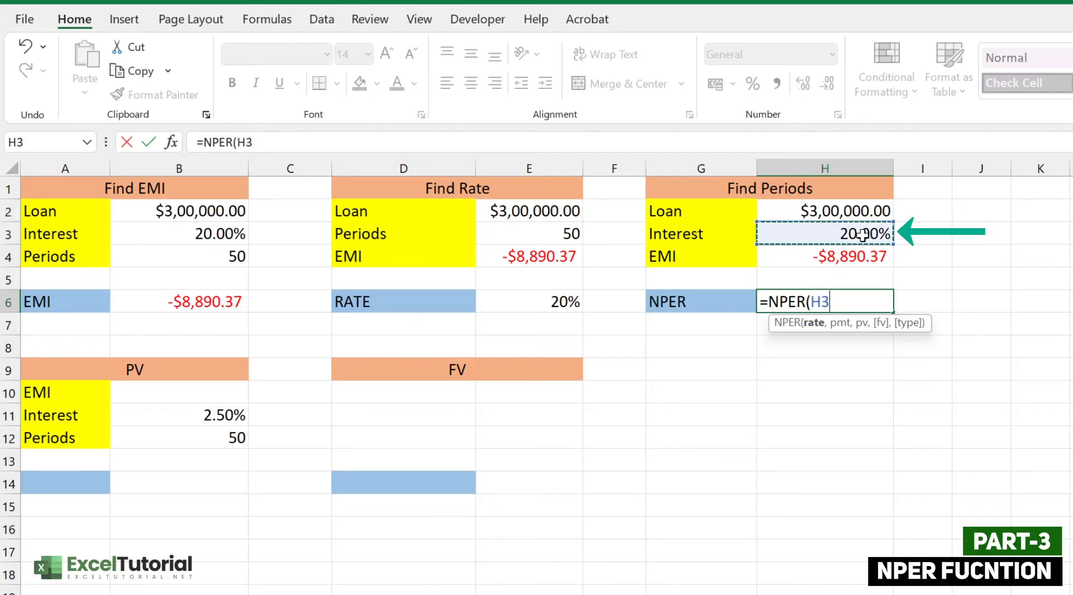
pyautogui.write(',')
pyautogui.click(855, 254)
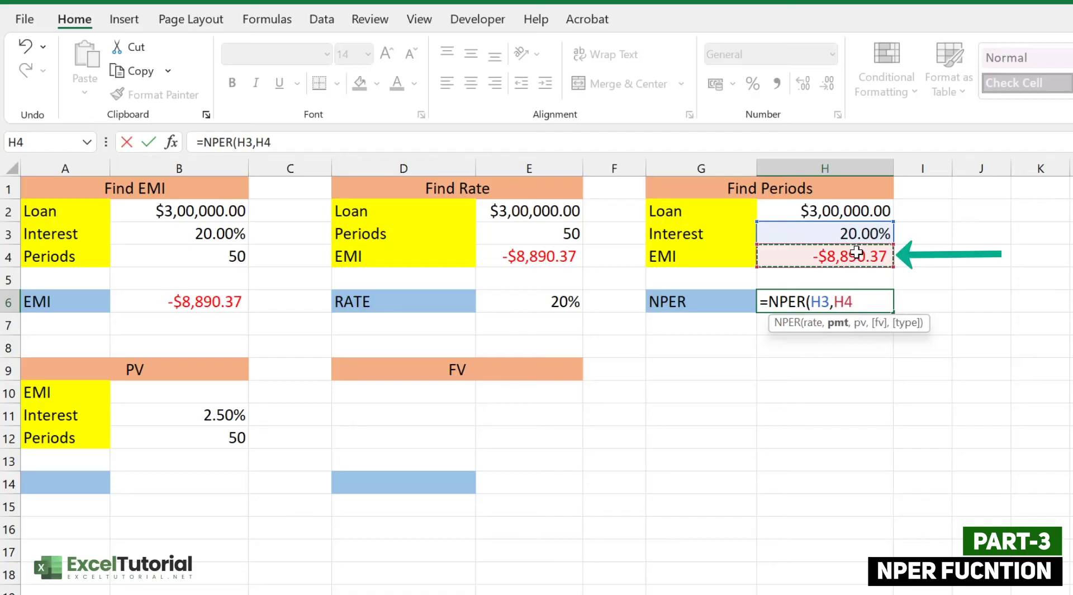
pyautogui.write(',')
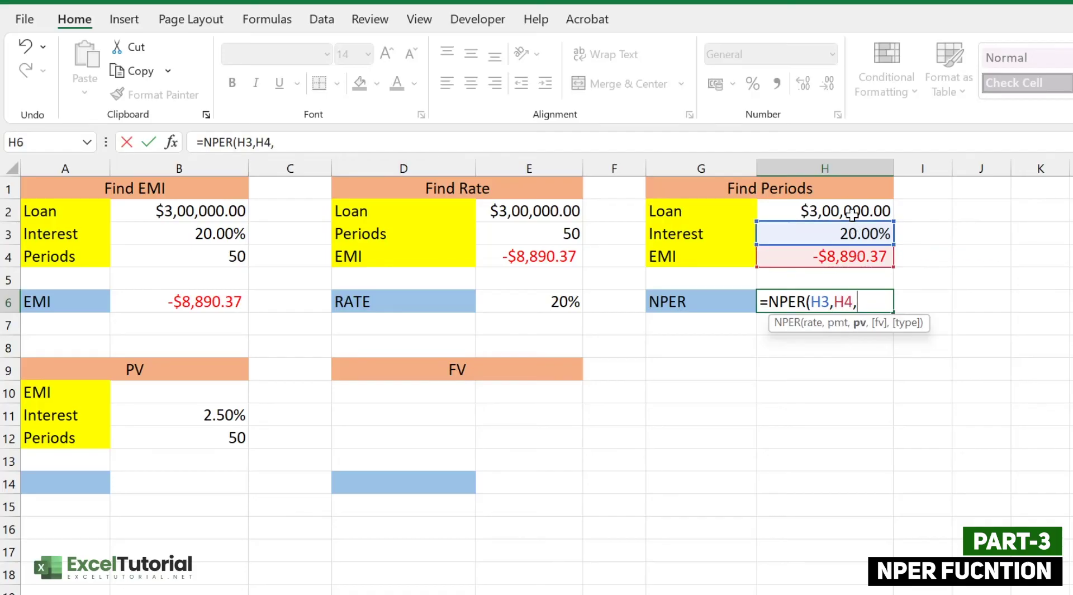
pyautogui.click(852, 208)
pyautogui.write(')')
pyautogui.press('Return')
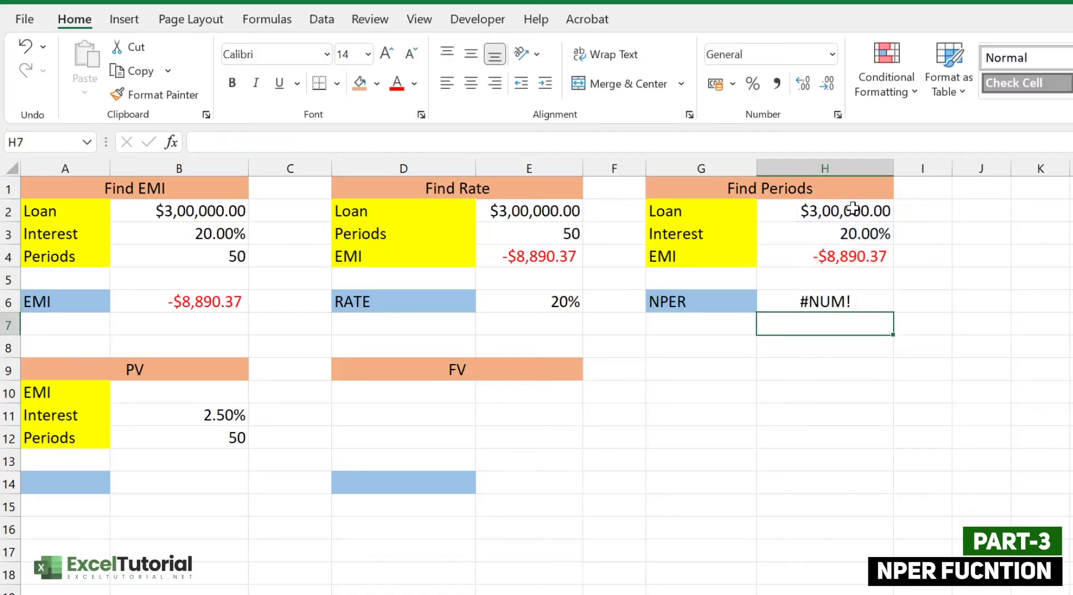
# Convert the annual interest to a monthly rate in the H6 formula, making it =NPER(H3/12,H4,H2)
pyautogui.doubleClick(848, 300)
pyautogui.press('Left')
pyautogui.press('Left')
pyautogui.press('Left')
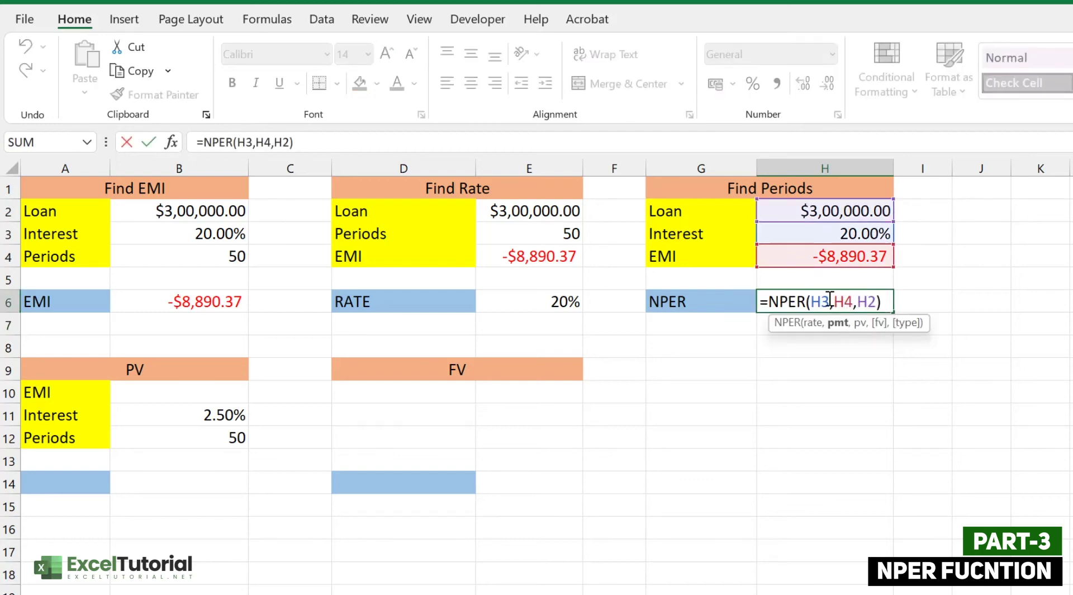
pyautogui.write('/12')
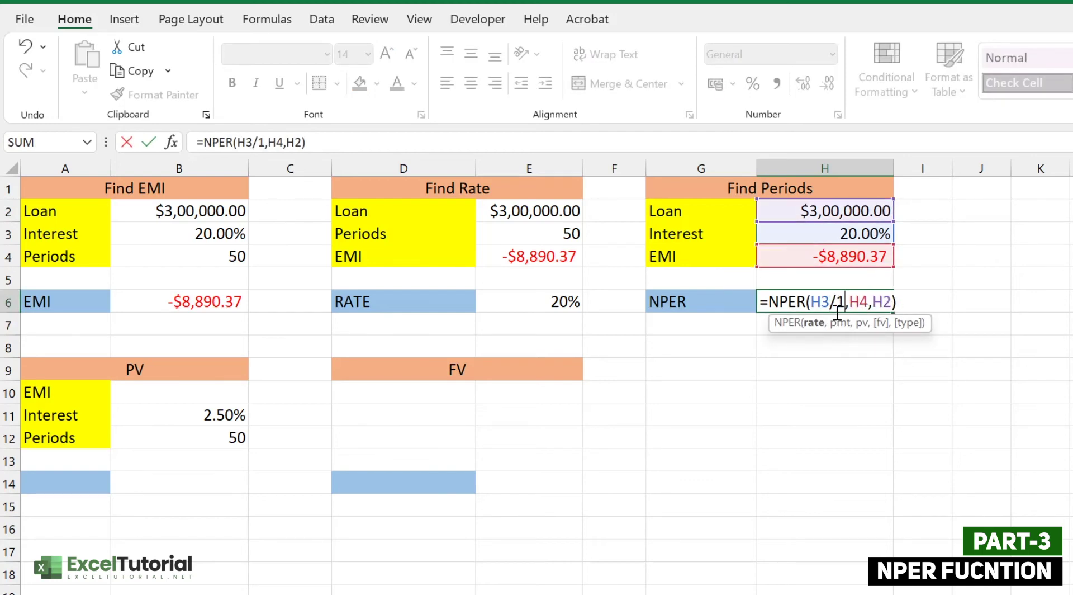
pyautogui.press('Return')
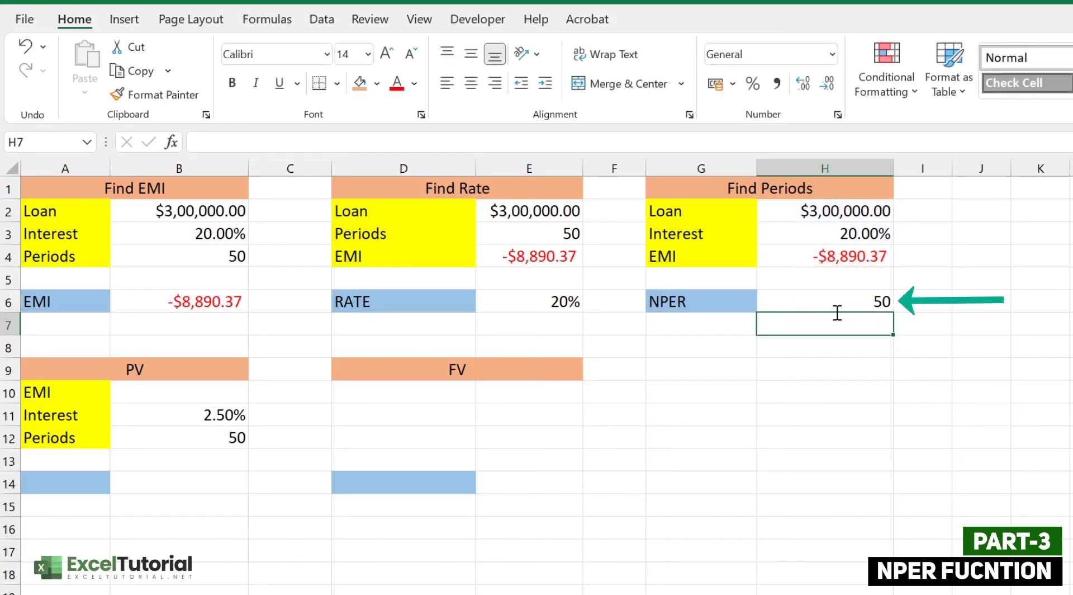
pyautogui.click(864, 299)
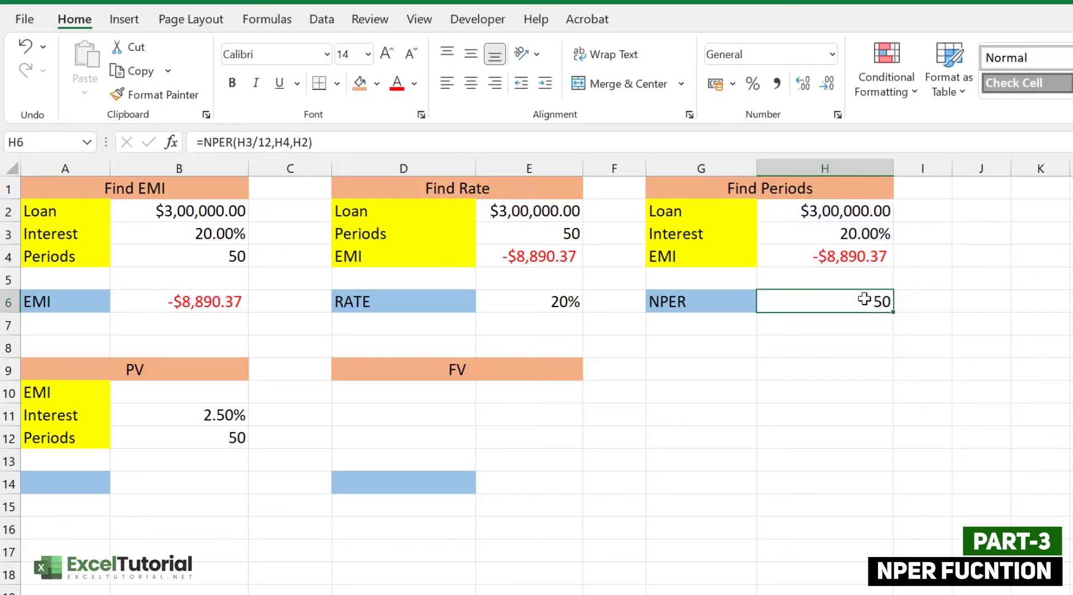
pyautogui.click(864, 255)
pyautogui.click(777, 199)
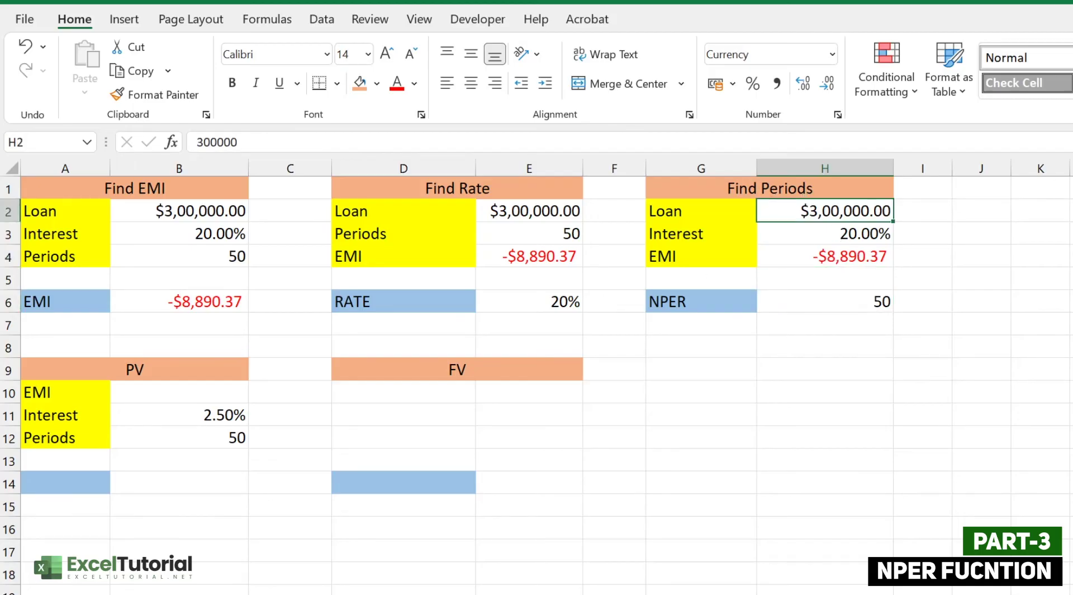
pyautogui.click(846, 232)
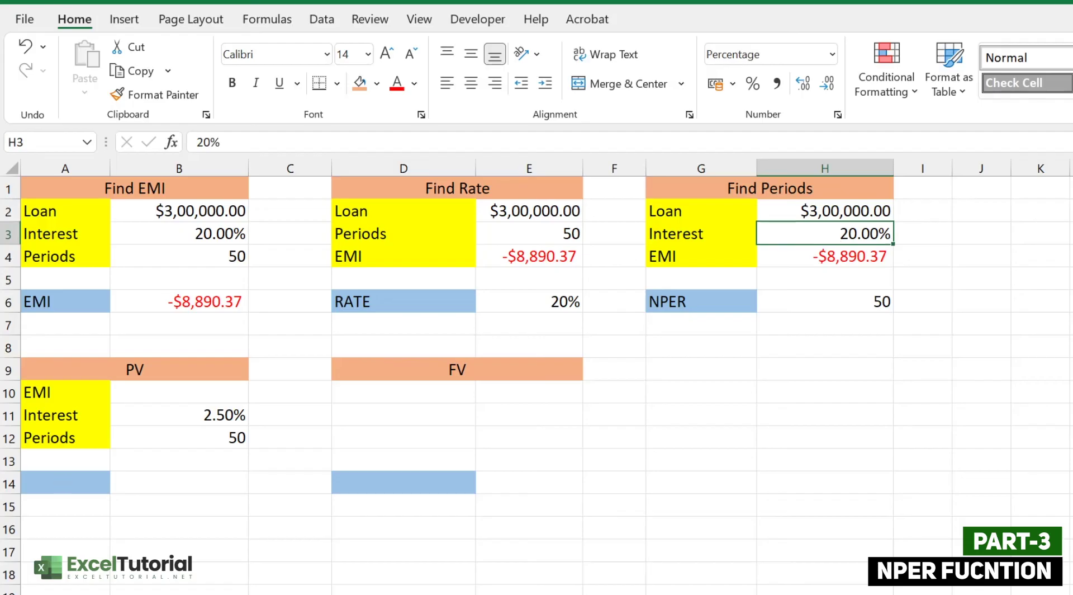
pyautogui.click(831, 306)
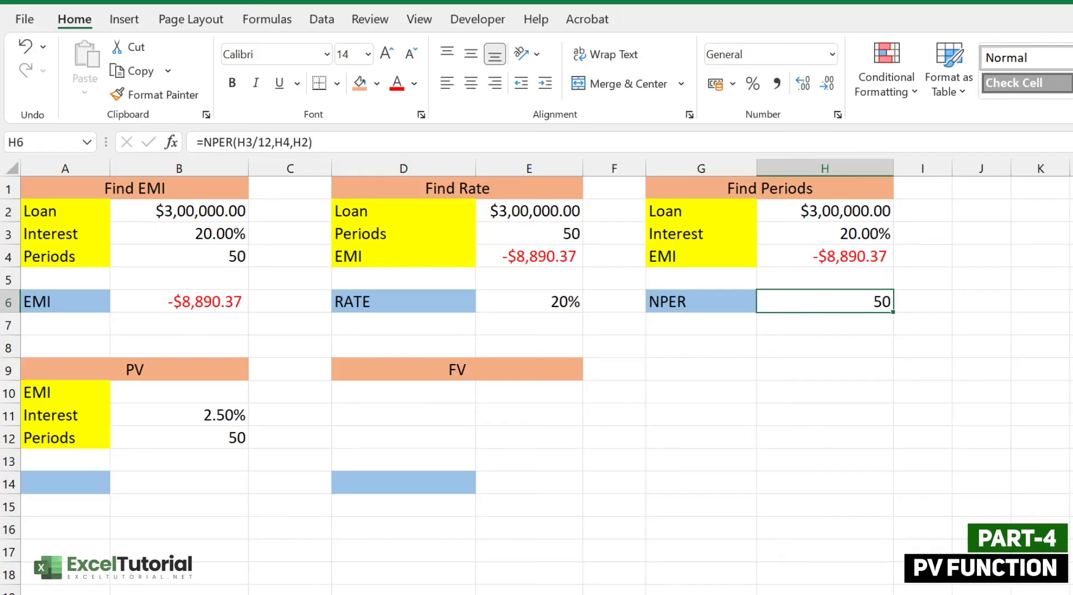
# Fill the EMI value of the PV block in cell B10 with the reference =B6
pyautogui.click(184, 392)
pyautogui.write('=')
pyautogui.click(226, 302)
pyautogui.press('Return')
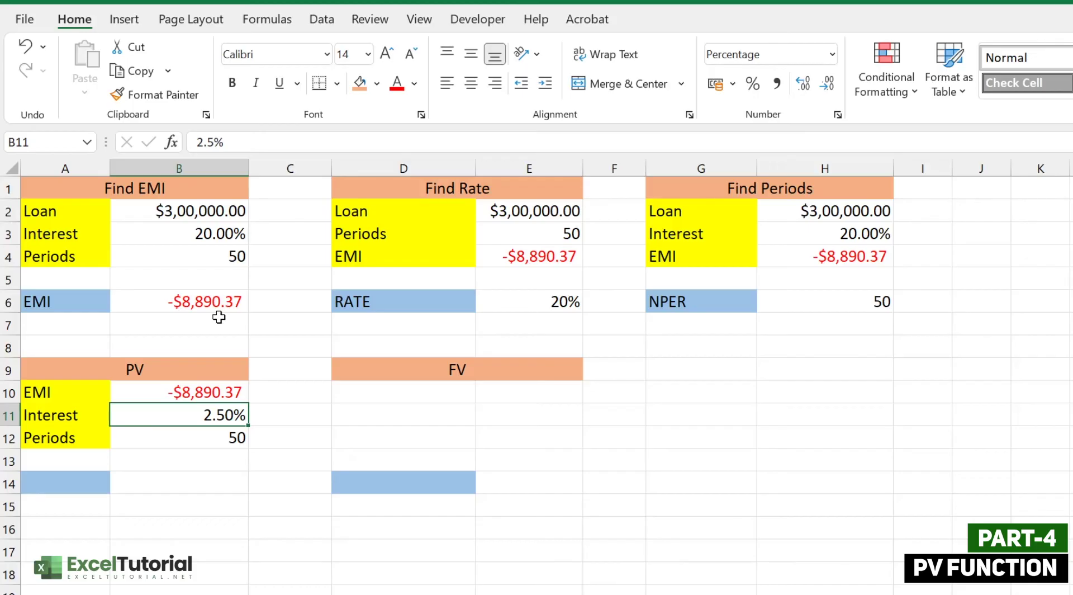
pyautogui.click(196, 392)
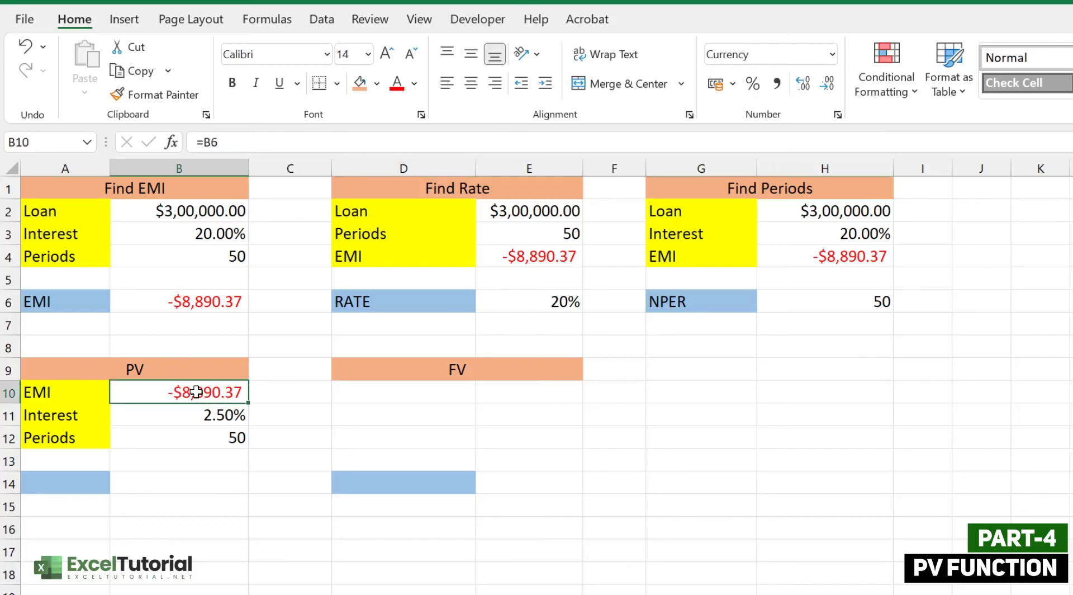
# Set the interest of the PV block in cell B11 to 20%
pyautogui.click(216, 412)
pyautogui.hotkey('ctrl', 'z')
pyautogui.click(218, 391)
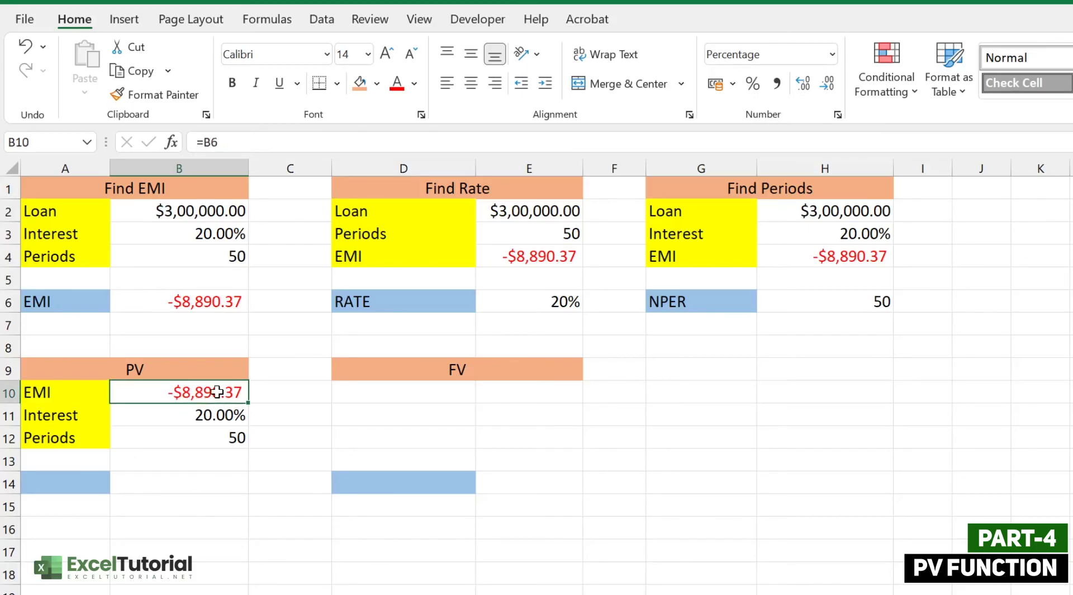
# Examine the interest and periods cells of the PV block
pyautogui.moveTo(75, 417); pyautogui.dragTo(191, 420)
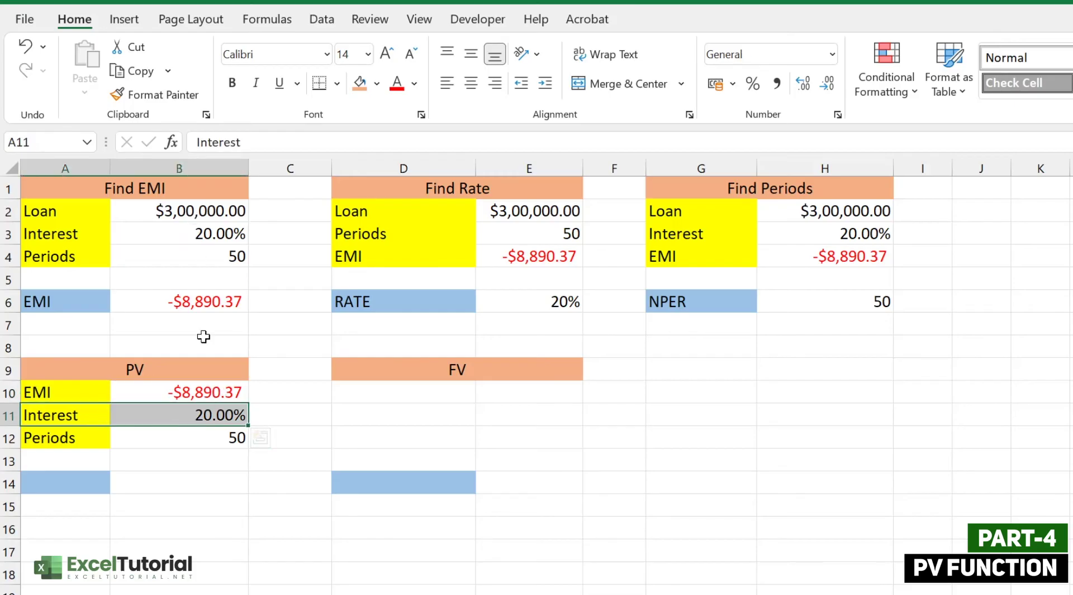
pyautogui.click(204, 434)
pyautogui.click(203, 419)
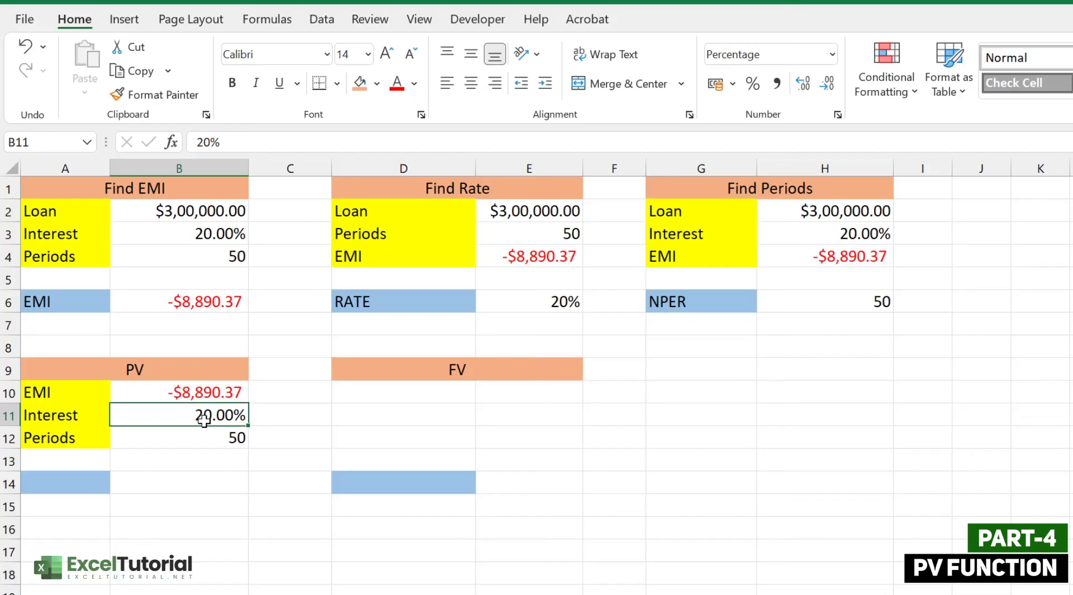
pyautogui.click(208, 436)
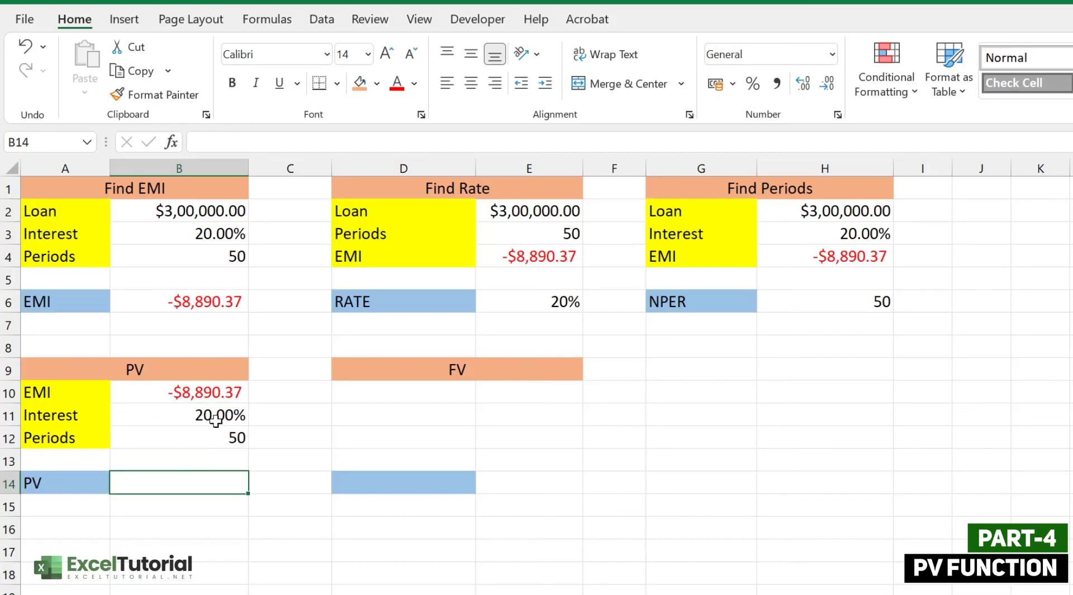
pyautogui.click(216, 422)
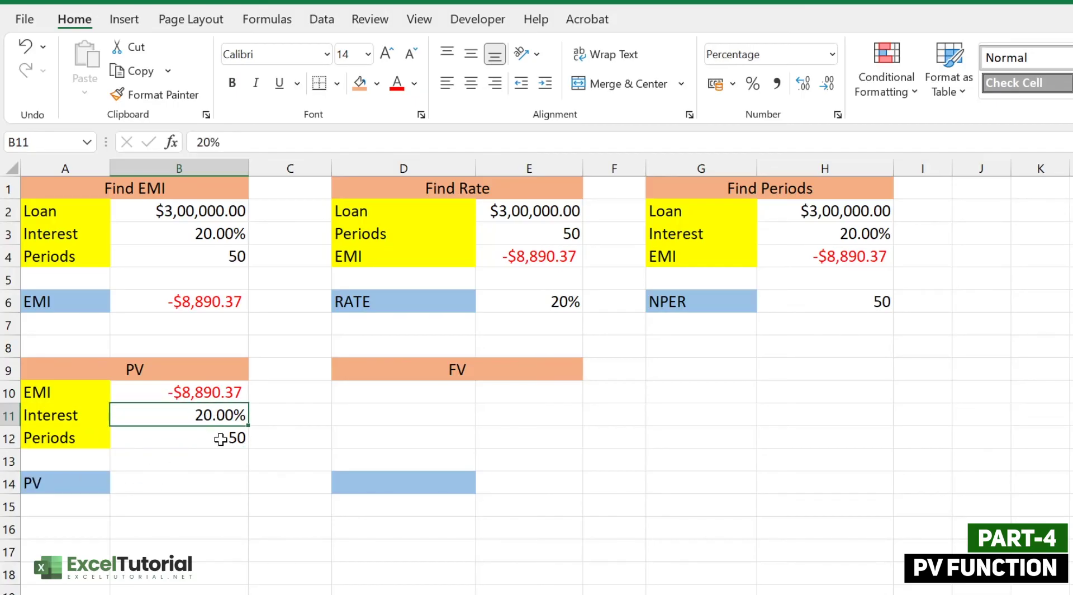
pyautogui.click(220, 440)
# Calculate the present value in cell B14 with =PV(B11/12,B12,B10), using the PV block's monthly interest, periods and EMI
pyautogui.doubleClick(208, 487)
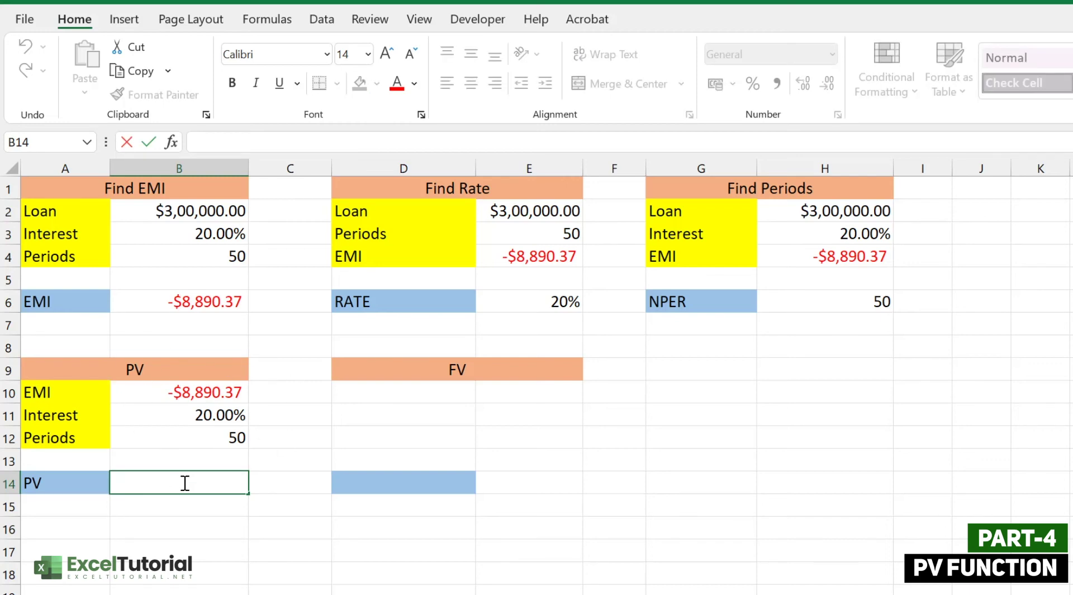
pyautogui.write('=PV(')
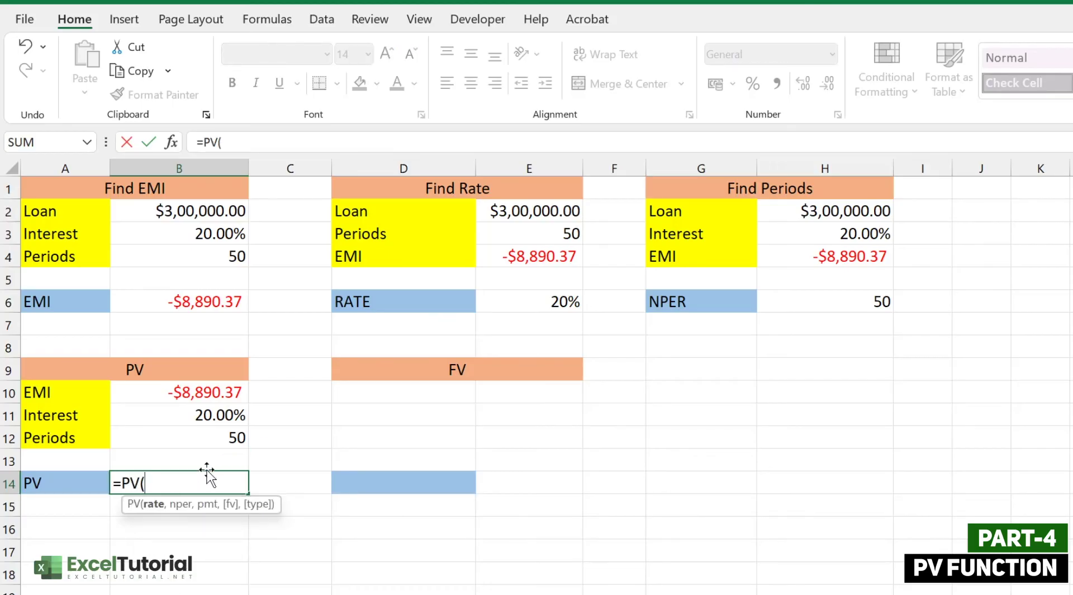
pyautogui.click(214, 417)
pyautogui.write('/1')
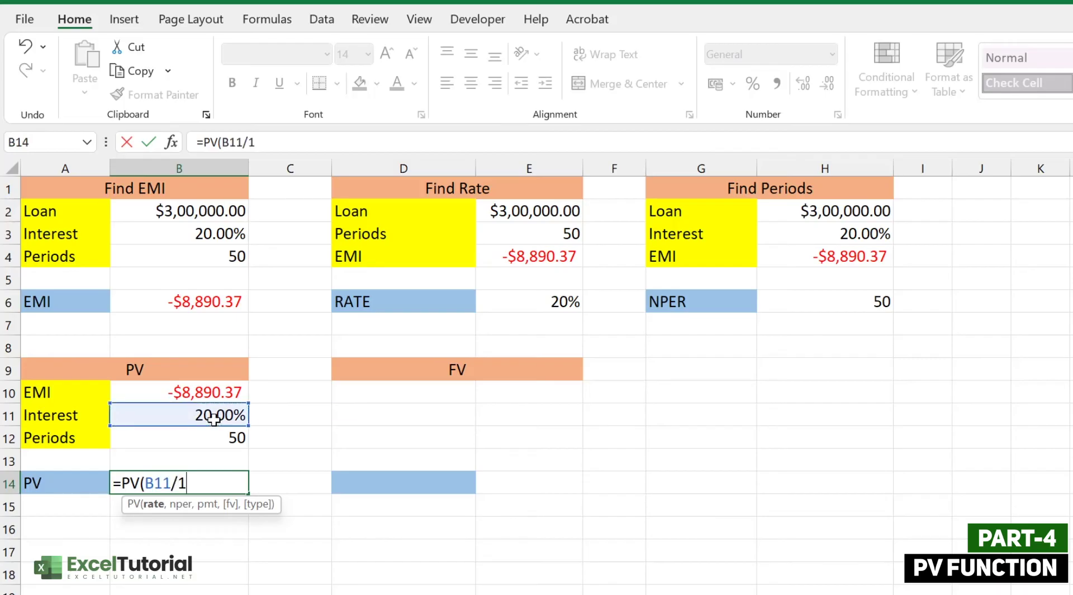
pyautogui.write('2,')
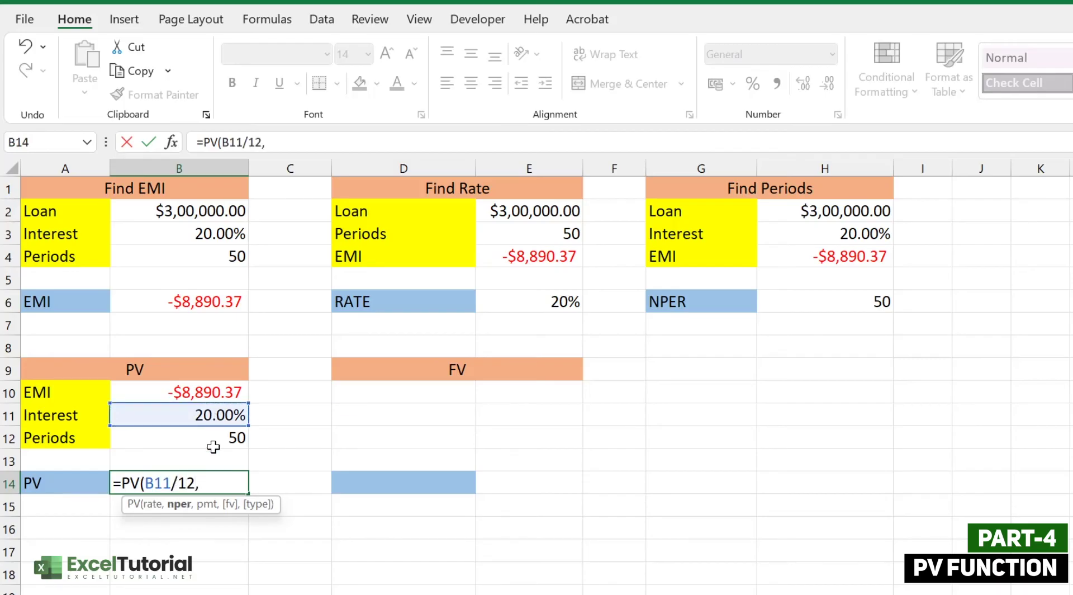
pyautogui.click(216, 442)
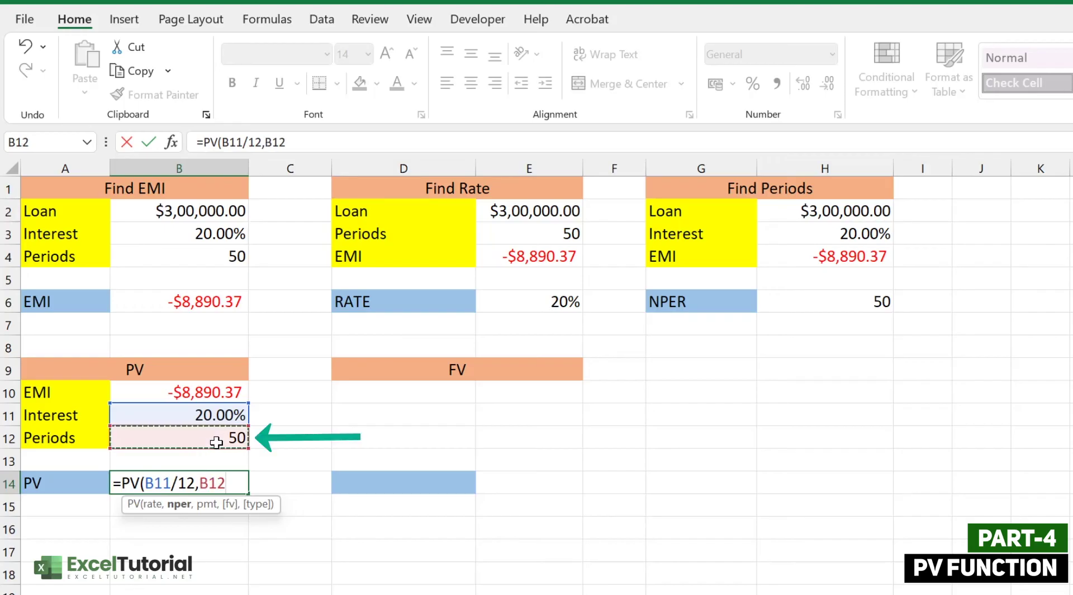
pyautogui.write(',')
pyautogui.click(213, 385)
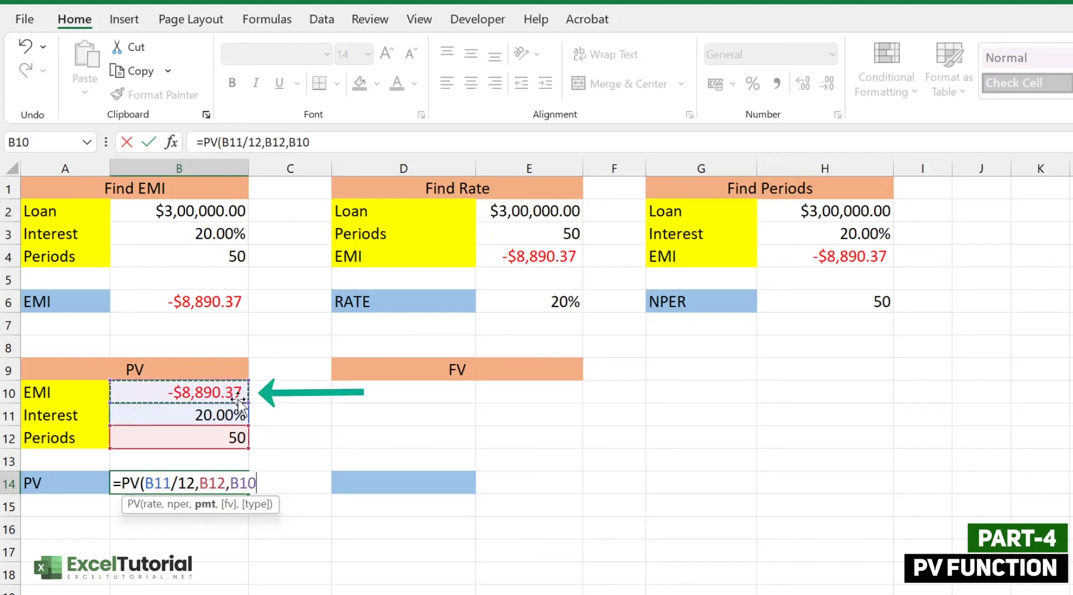
pyautogui.write(')')
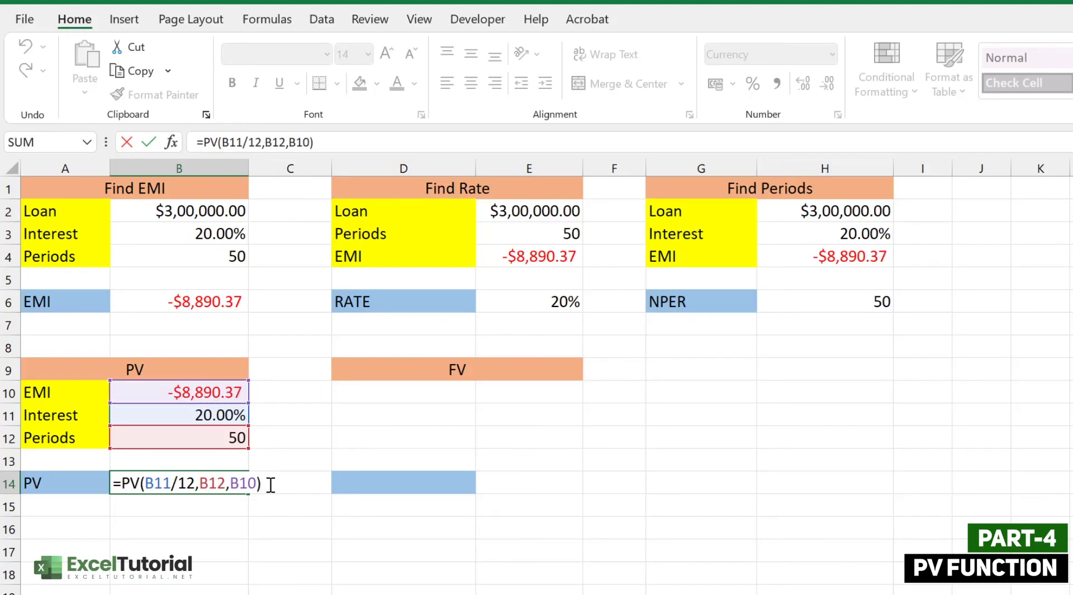
pyautogui.press('Return')
pyautogui.click(203, 482)
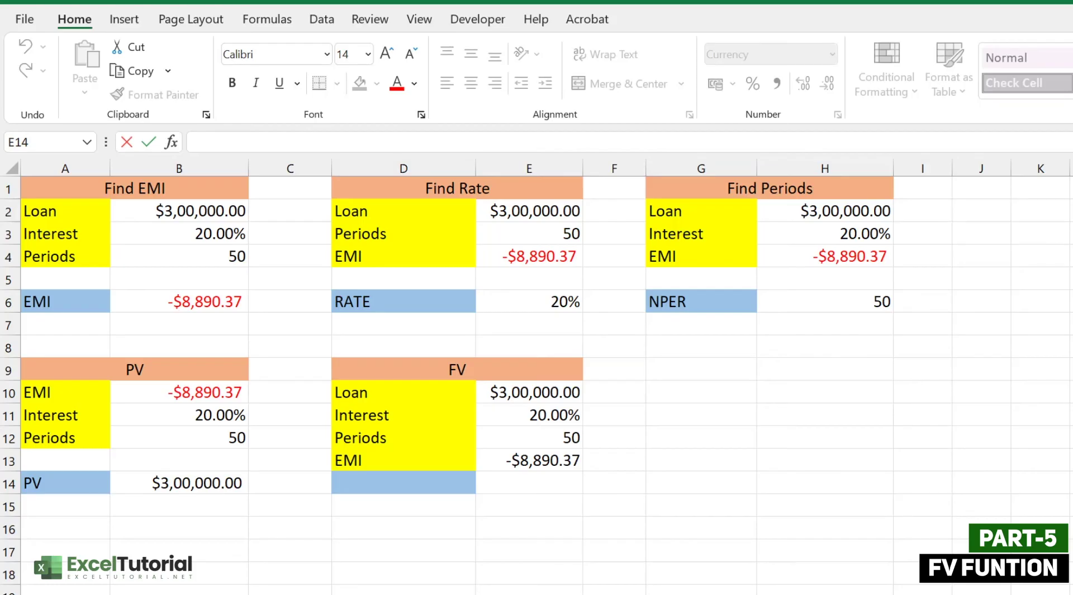
# Check the EMI formula, periods and interest cells of the FV block
pyautogui.click(557, 463)
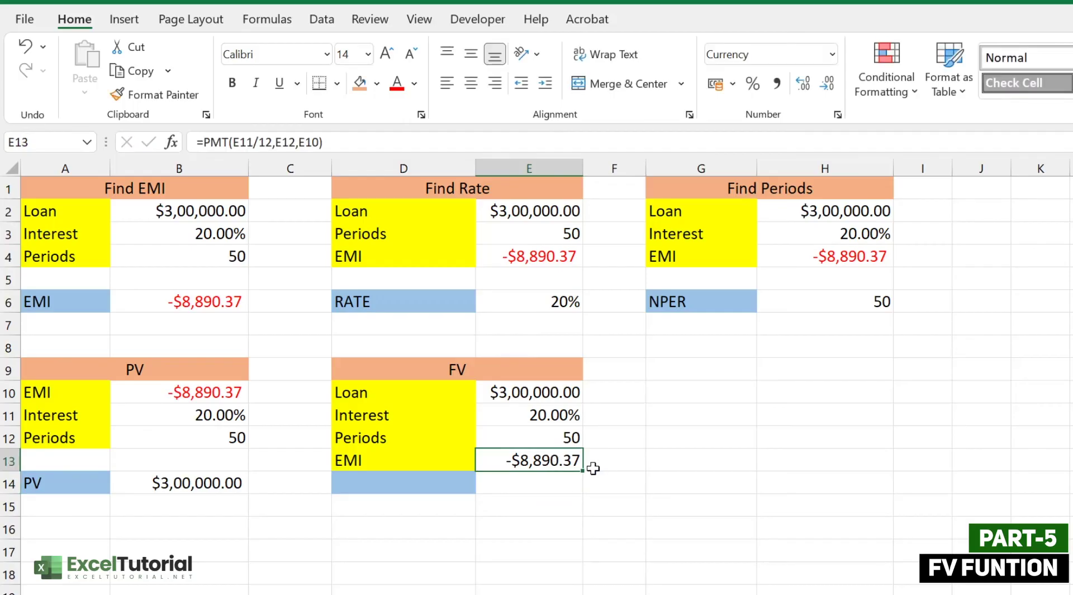
pyautogui.click(559, 436)
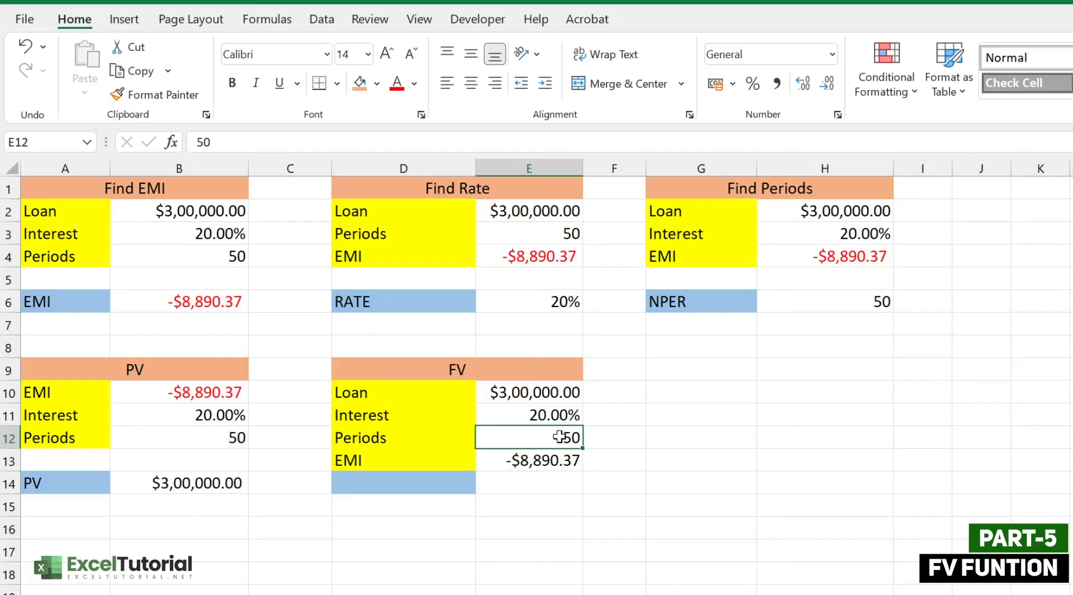
pyautogui.click(549, 412)
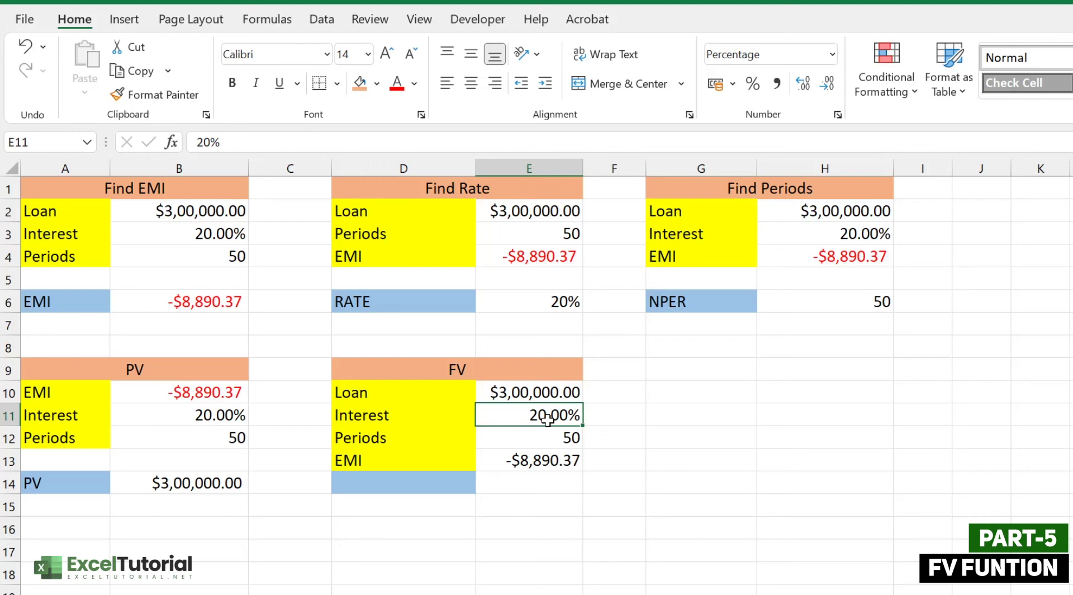
# Calculate the future value in cell E14 with =FV(E11/12,E12,E13), using the FV block's monthly interest, periods and EMI
pyautogui.click(505, 483)
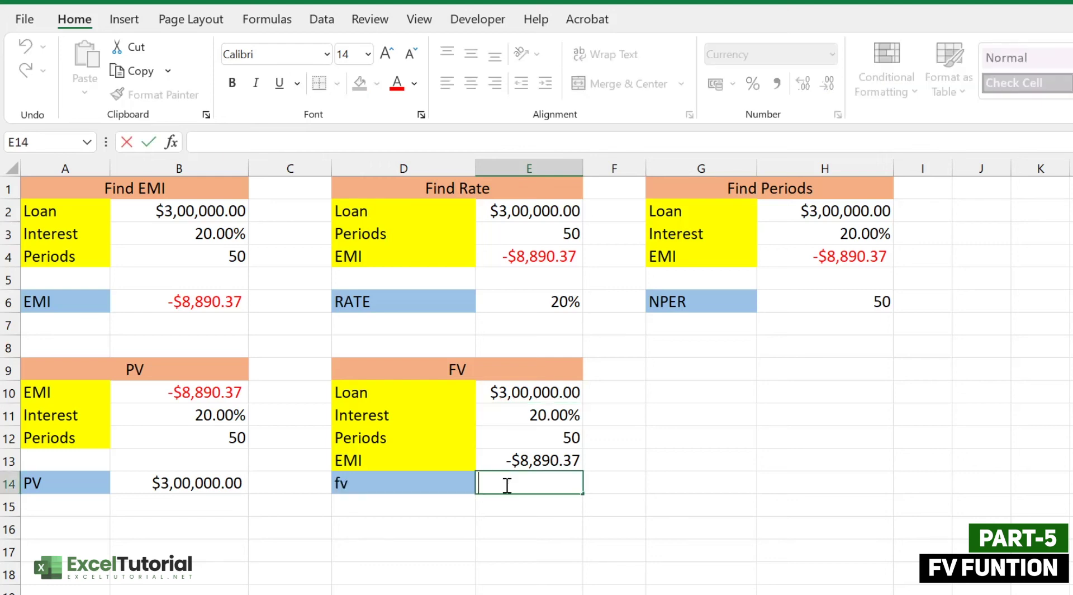
pyautogui.write('=fv')
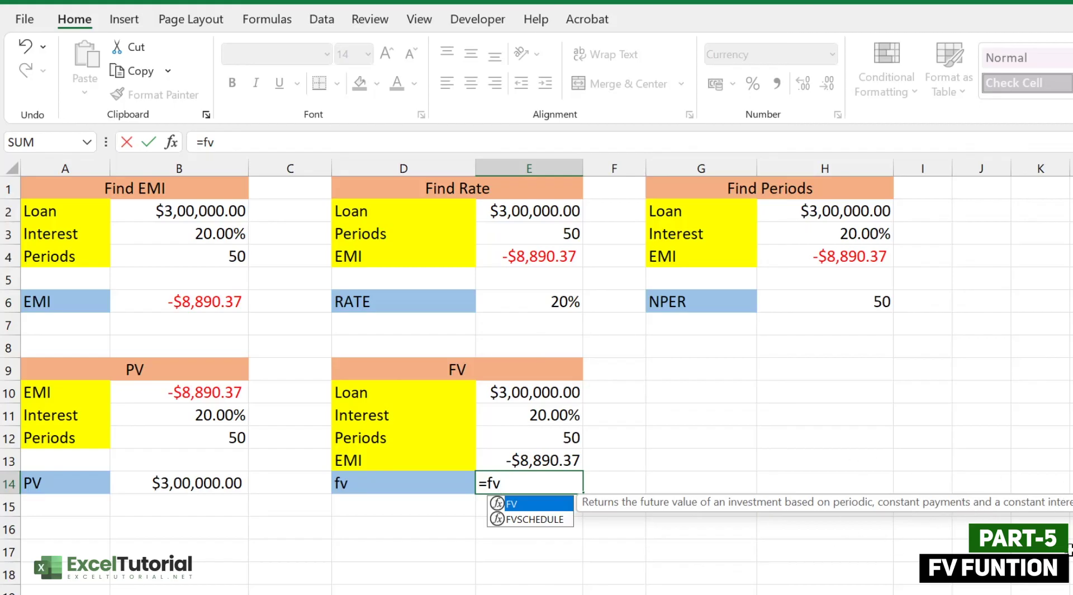
pyautogui.press('Tab')
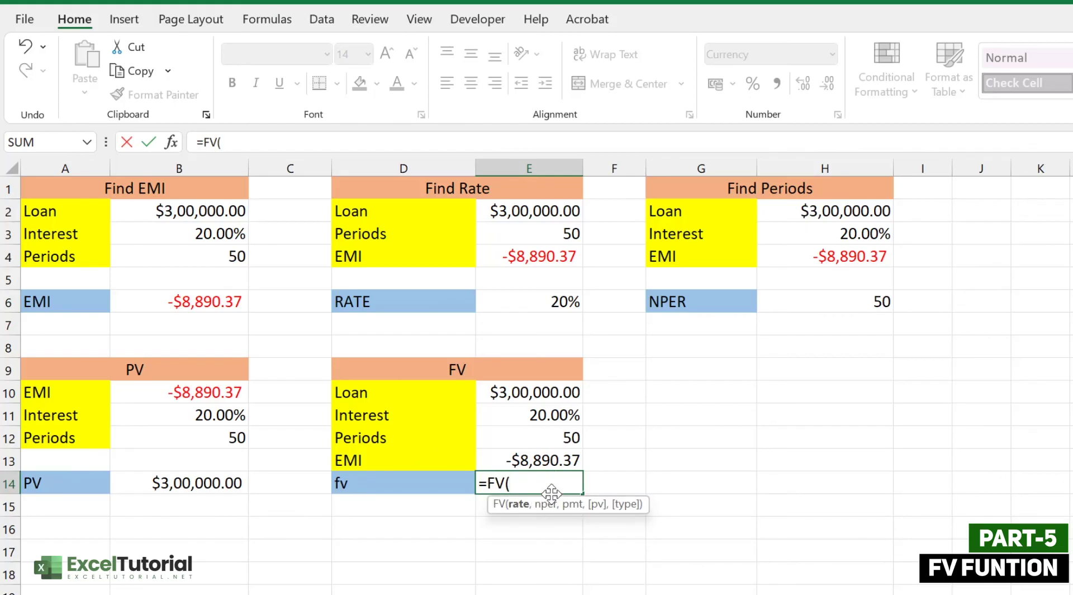
pyautogui.click(560, 414)
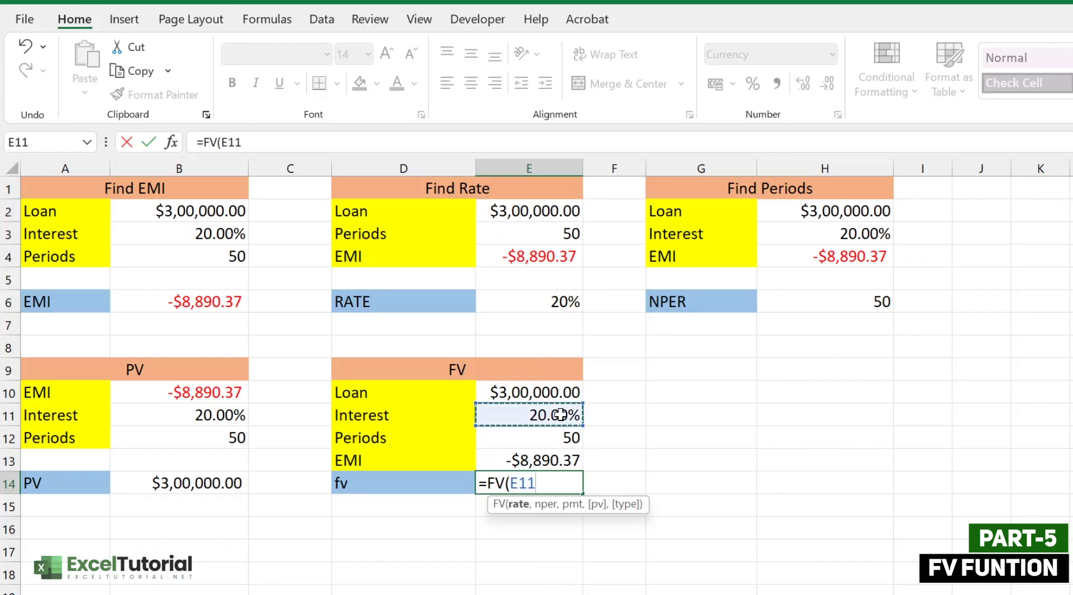
pyautogui.write('/12,')
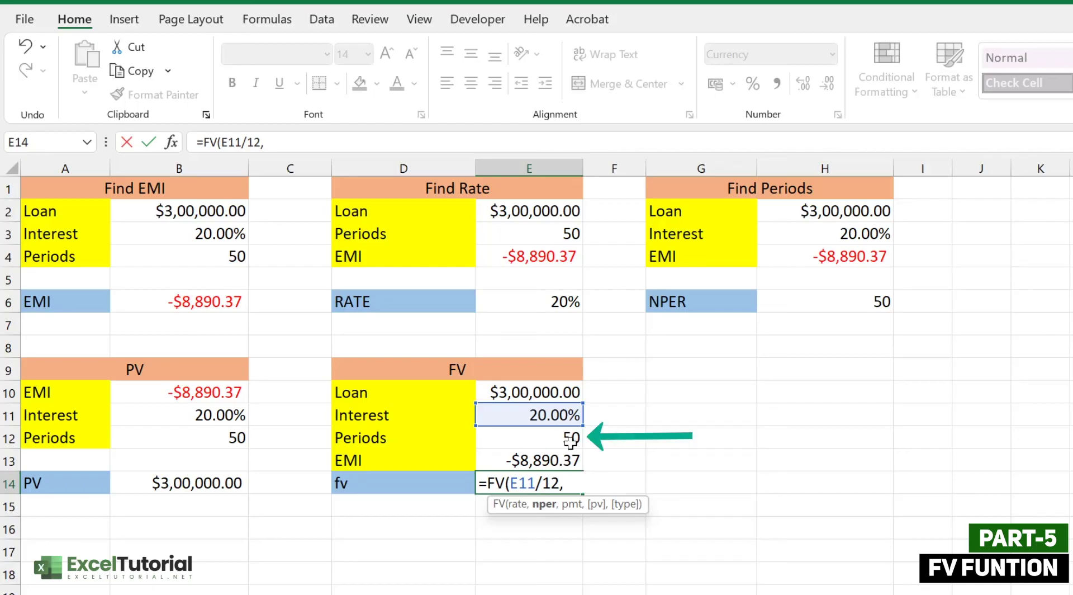
pyautogui.click(570, 438)
pyautogui.write(',')
pyautogui.click(550, 458)
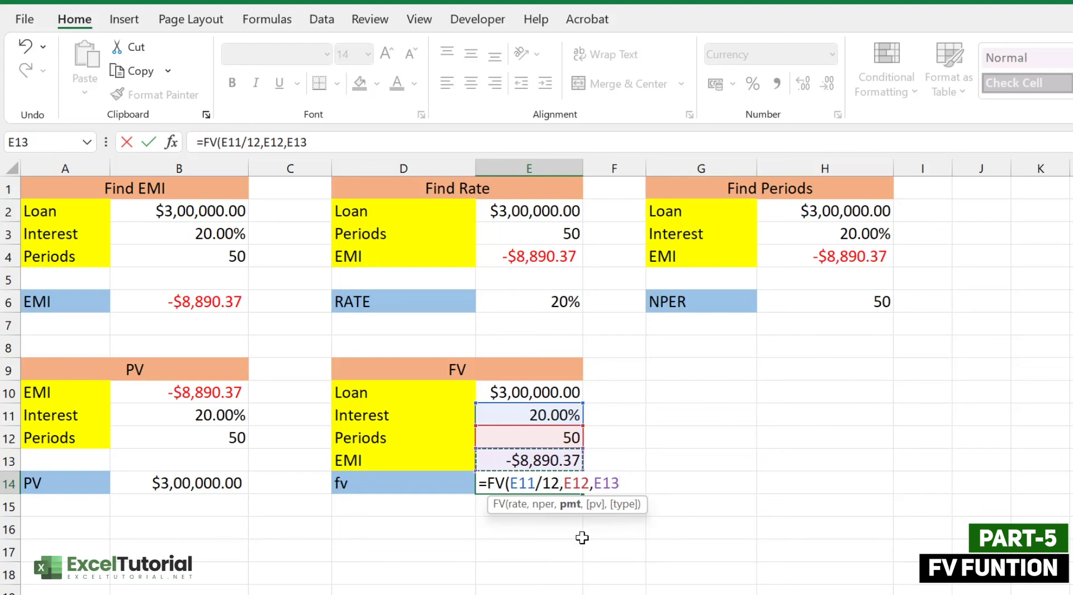
pyautogui.write(')')
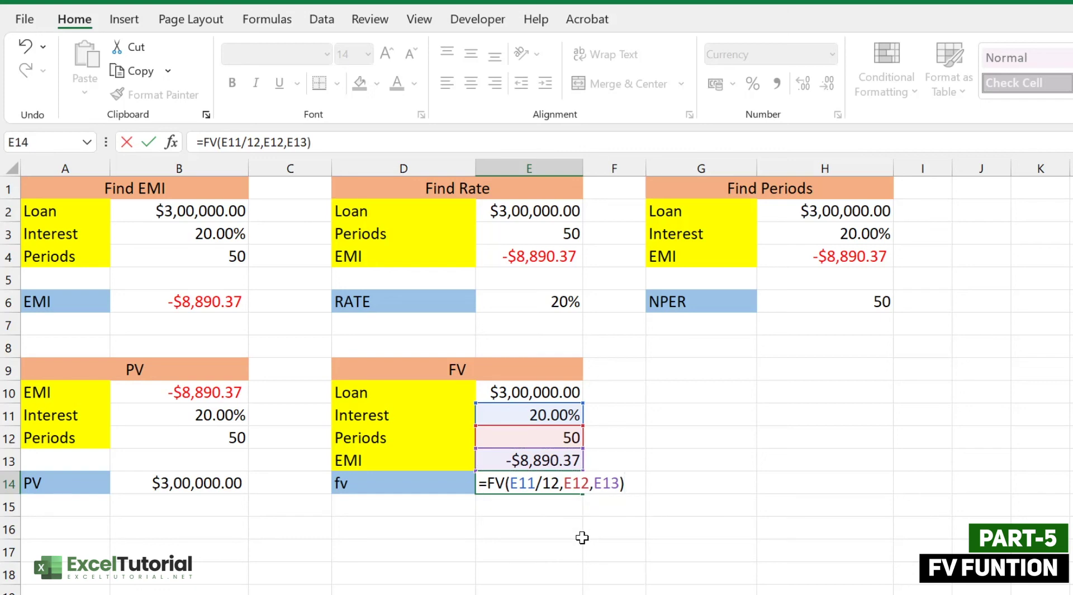
pyautogui.press('Return')
pyautogui.press('Up')
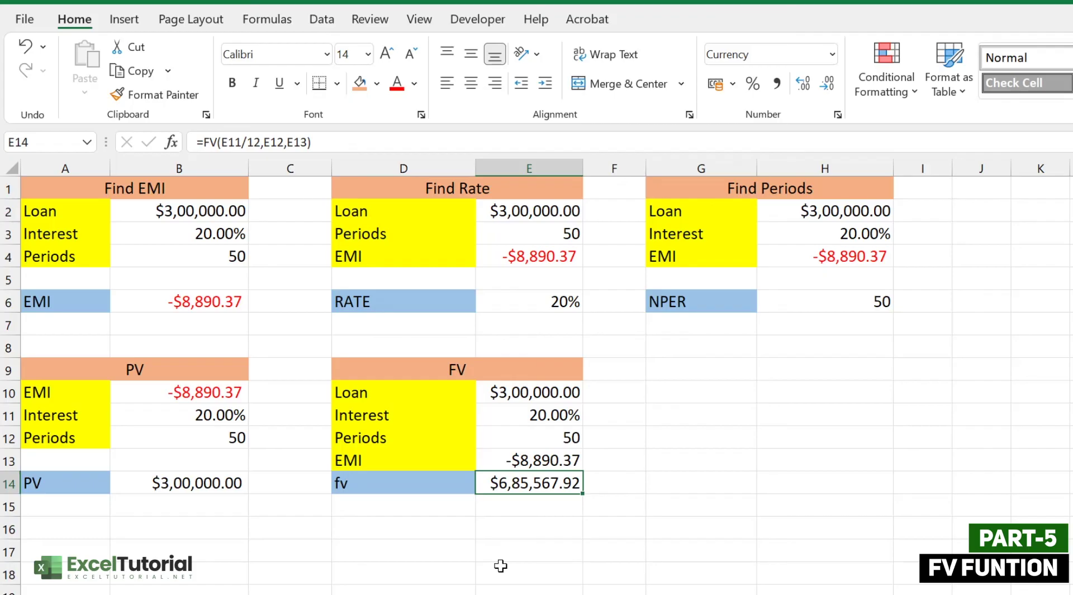
# Add the loan cell E10 as the present value argument in E14, making the formula =FV(E11/12,E12,E13,E10)
pyautogui.doubleClick(555, 481)
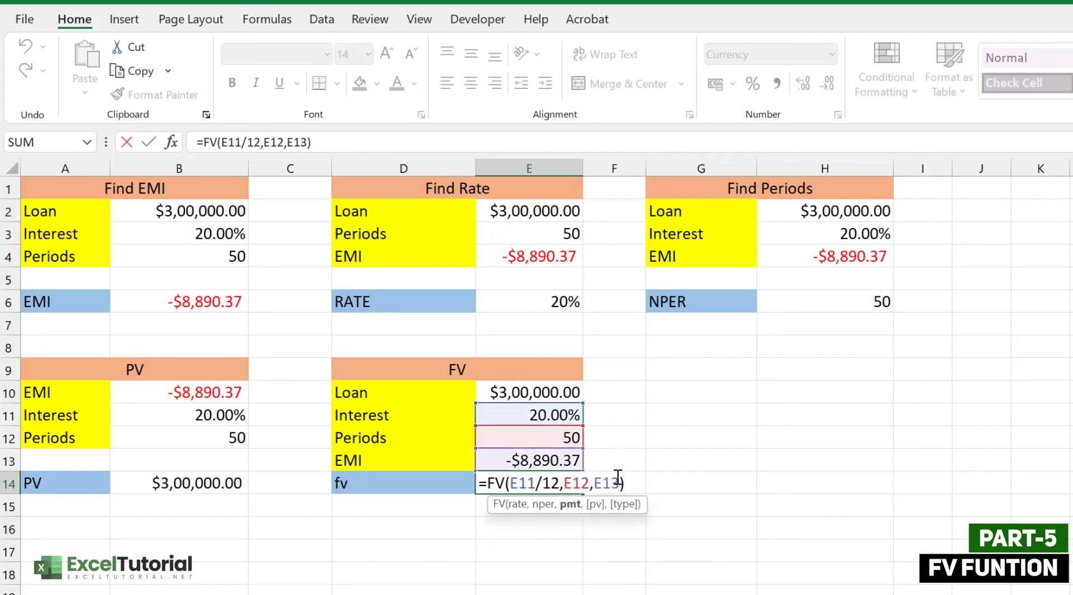
pyautogui.write(',')
pyautogui.click(551, 392)
pyautogui.press('Return')
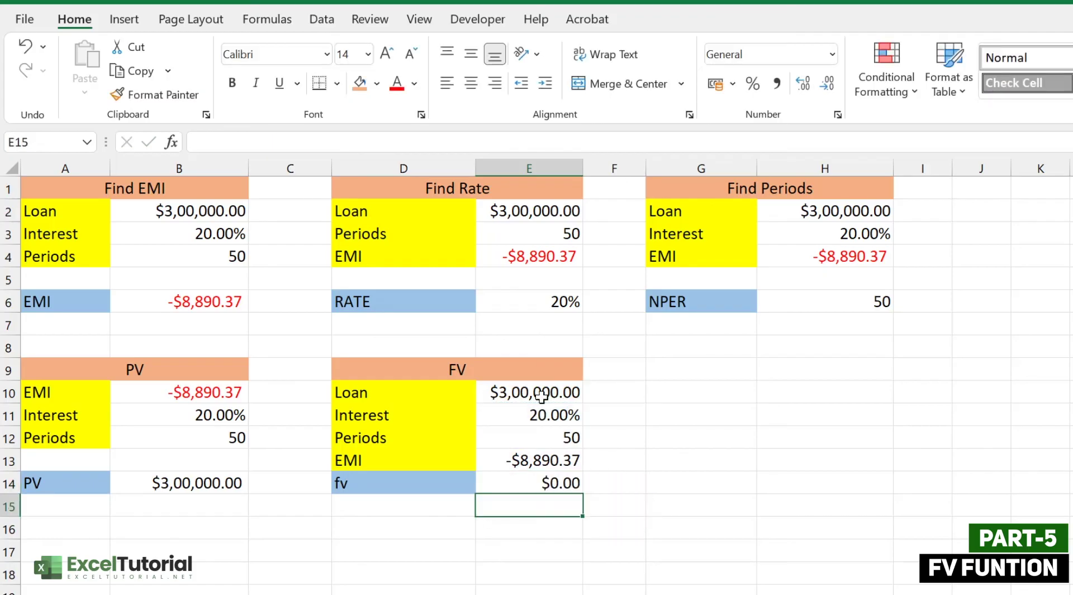
pyautogui.click(558, 481)
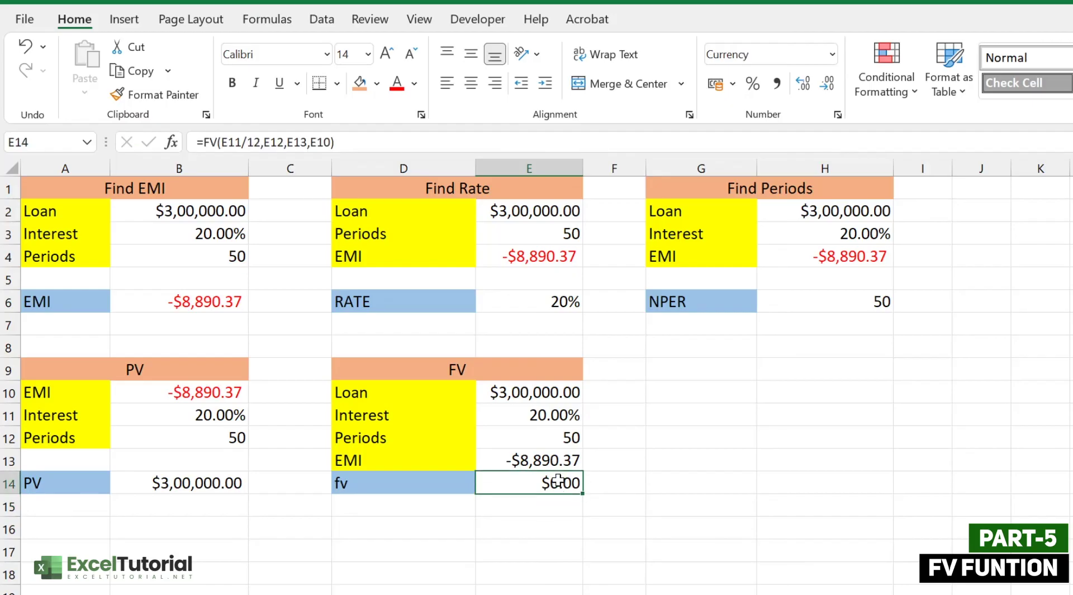
# Review the loan, EMI, interest and periods cells that feed the FV formula, and the result cell E14
pyautogui.click(533, 393)
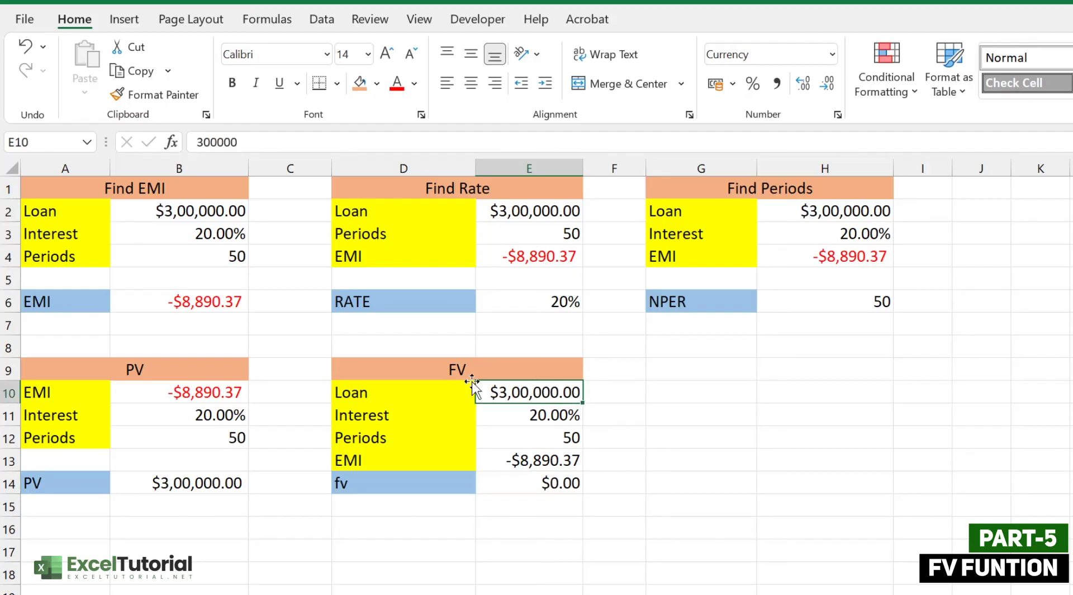
pyautogui.click(524, 461)
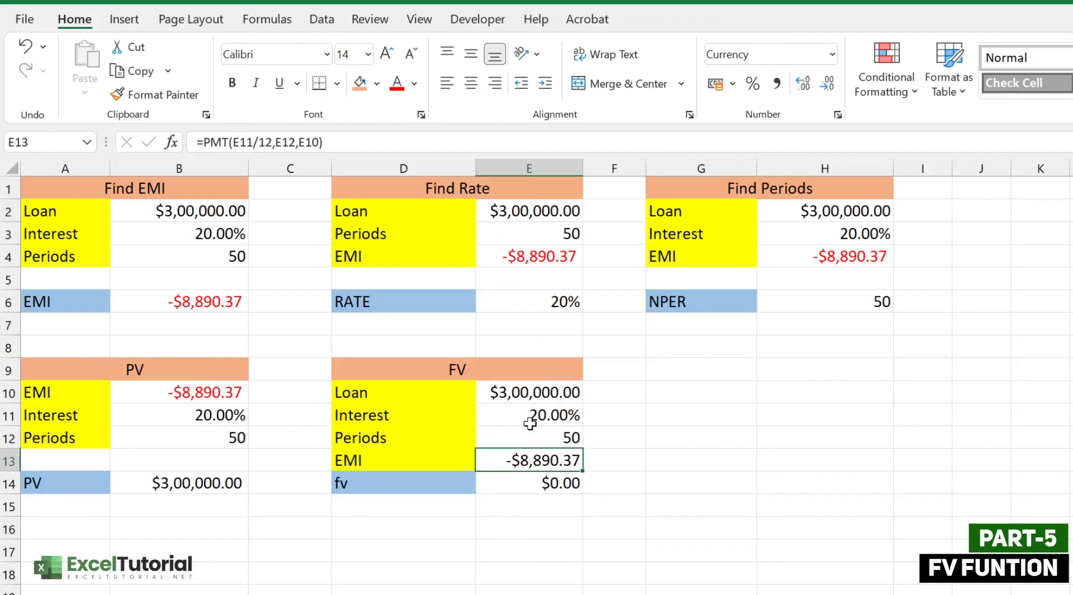
pyautogui.click(561, 410)
pyautogui.click(564, 443)
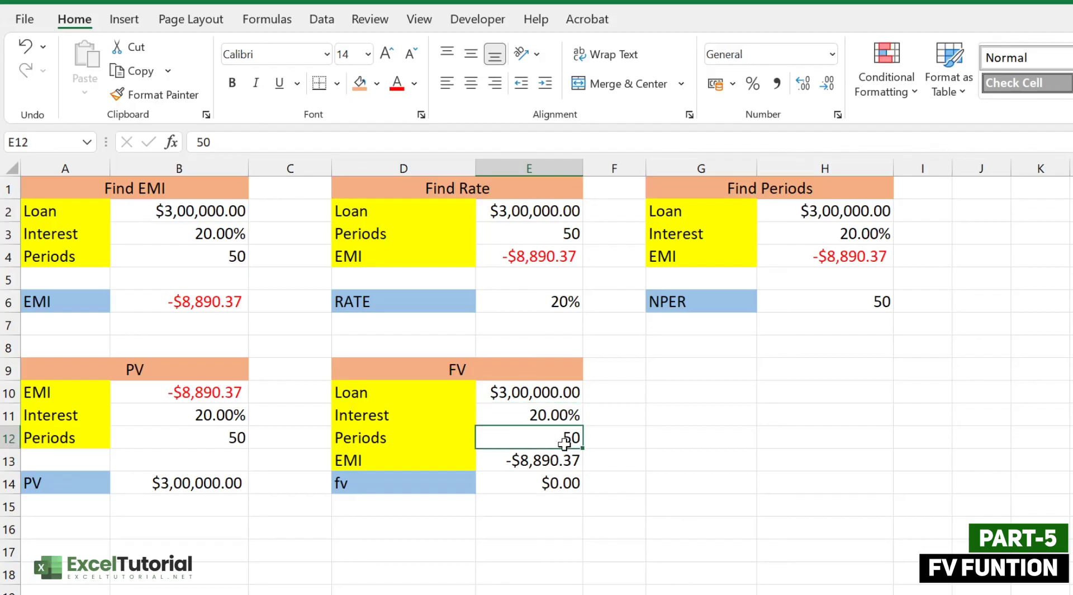
pyautogui.click(523, 483)
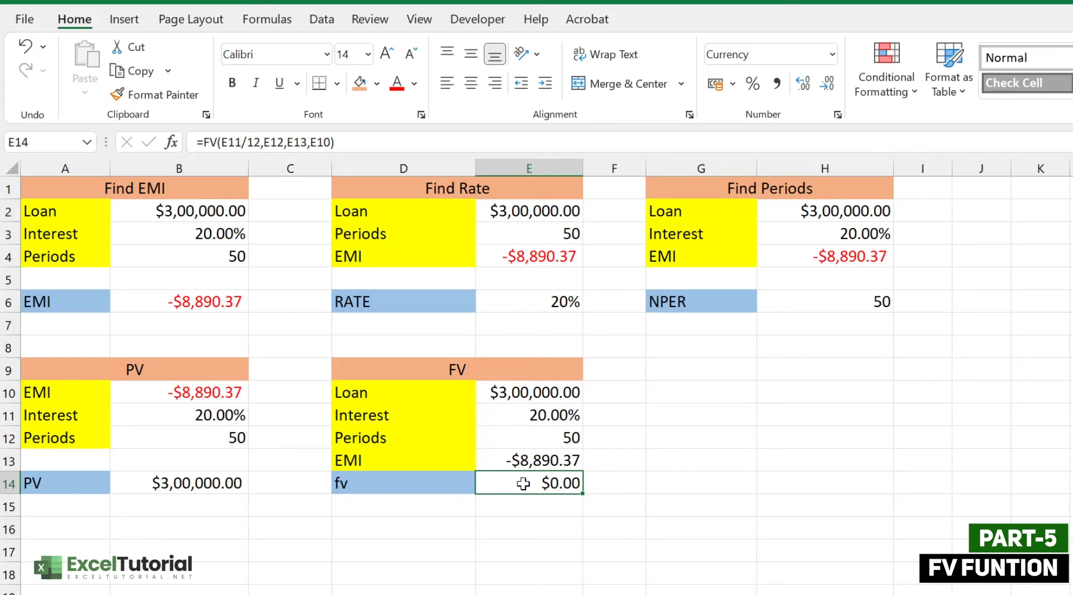
# Replace the EMI in cell E13 of the FV block with the fixed value -1890.36517243252
pyautogui.click(517, 459)
pyautogui.doubleClick(533, 458)
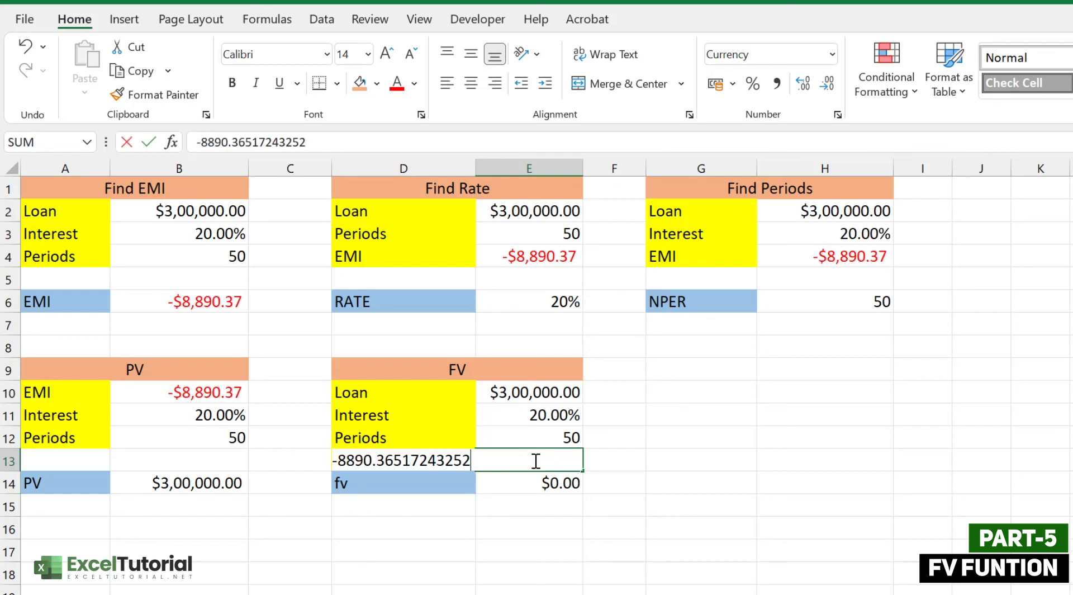
pyautogui.moveTo(348, 459); pyautogui.dragTo(337, 459)
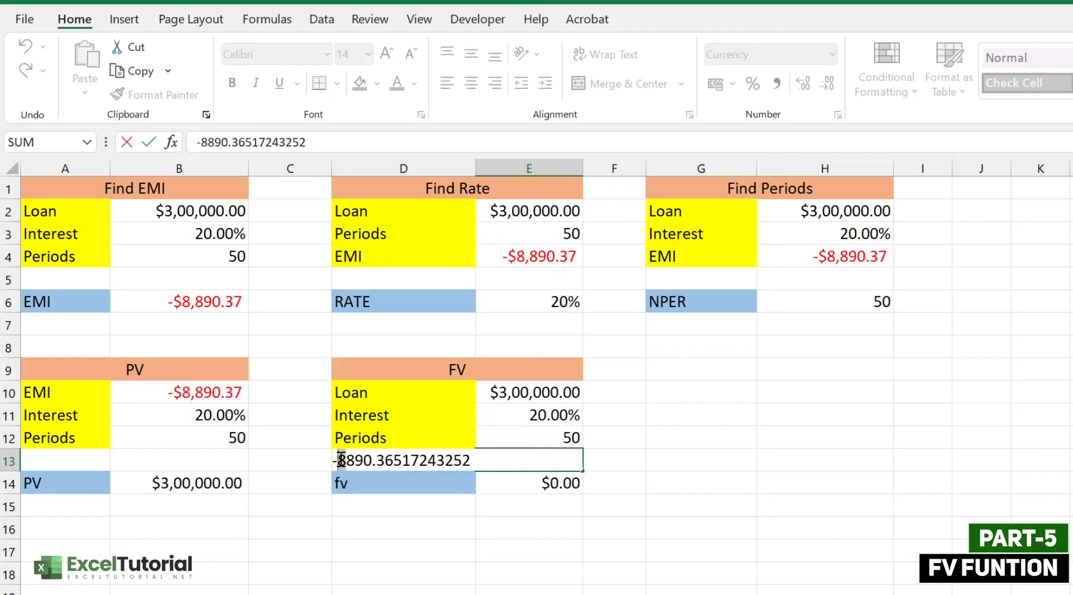
pyautogui.write('1')
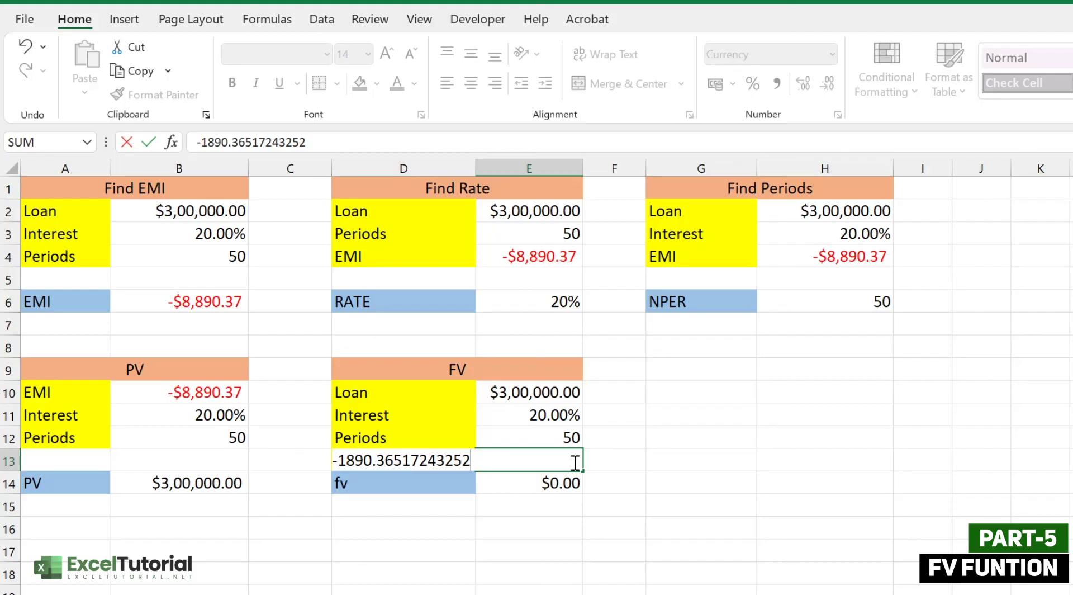
pyautogui.press('Return')
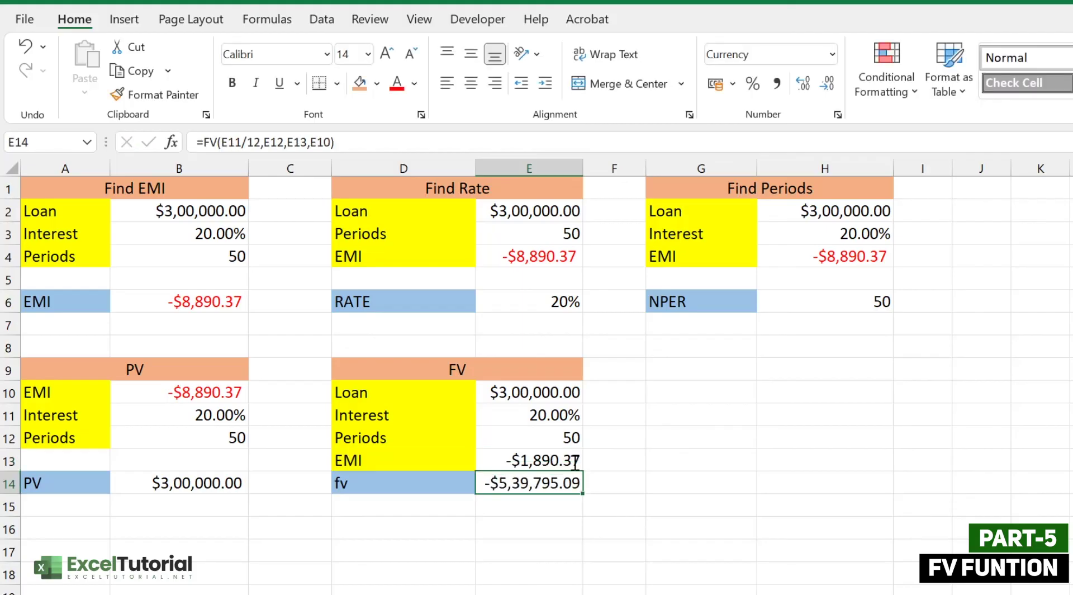